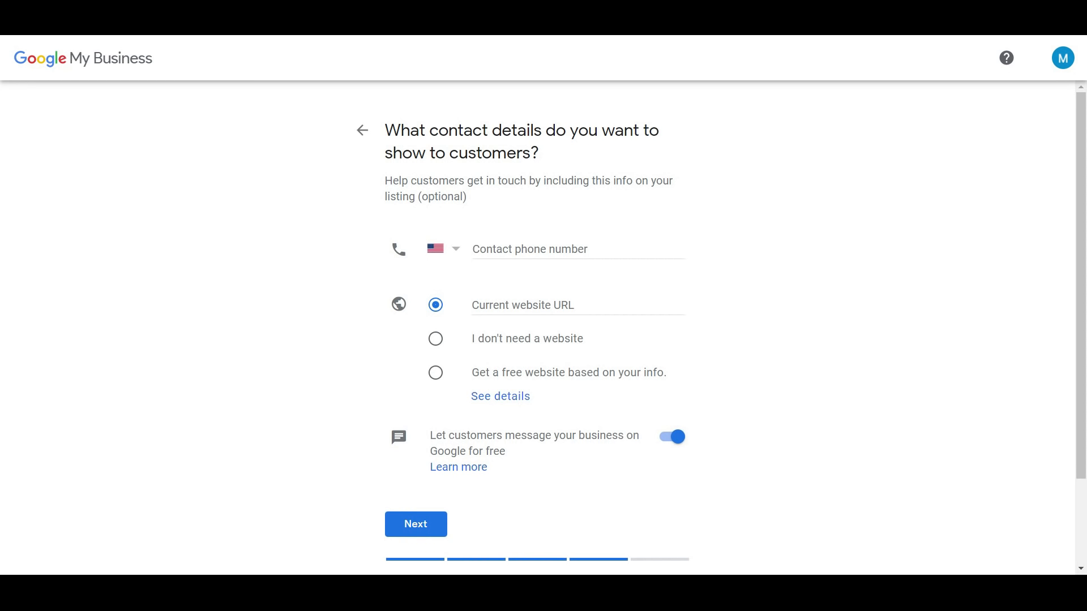
Enter the contact phone number and current website URL, then continue to the finish step
click(741, 216)
click(571, 297)
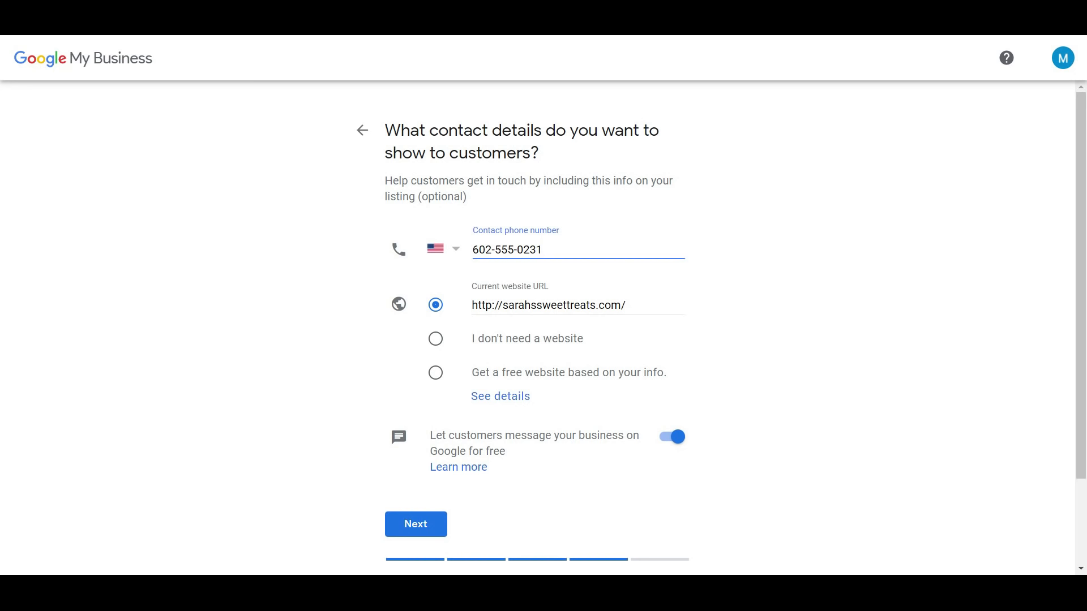
click(428, 534)
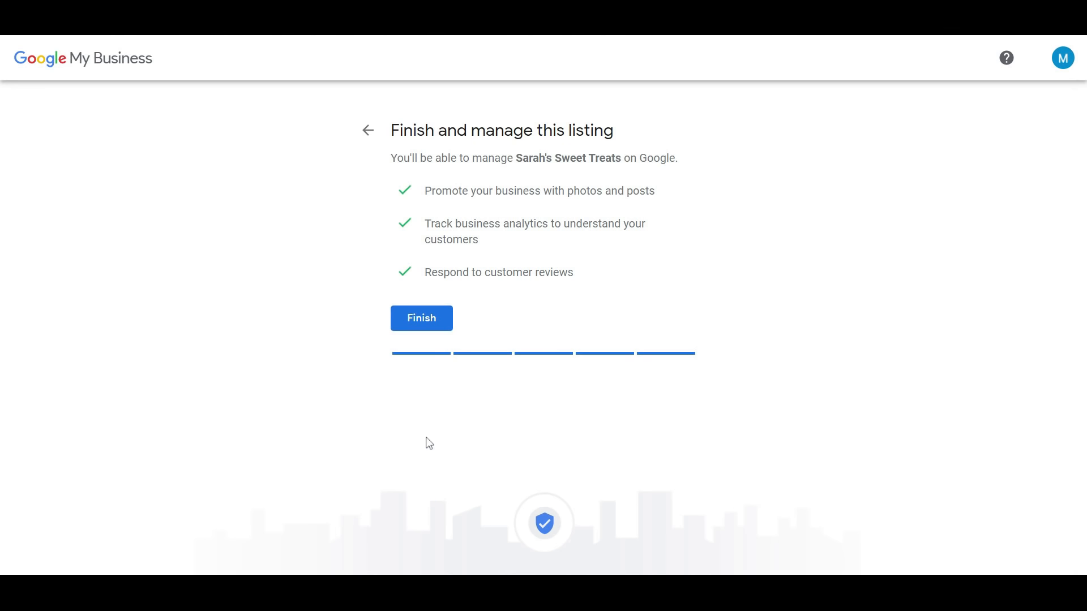
Finish the listing and request a verification postcard mailed to the owner's contact name
click(438, 323)
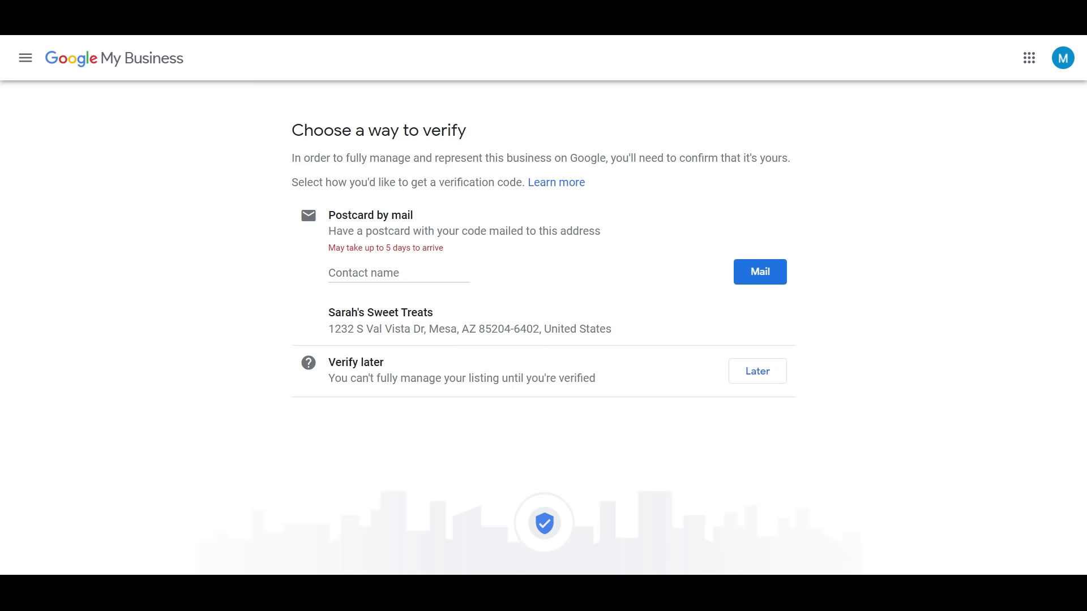
click(368, 275)
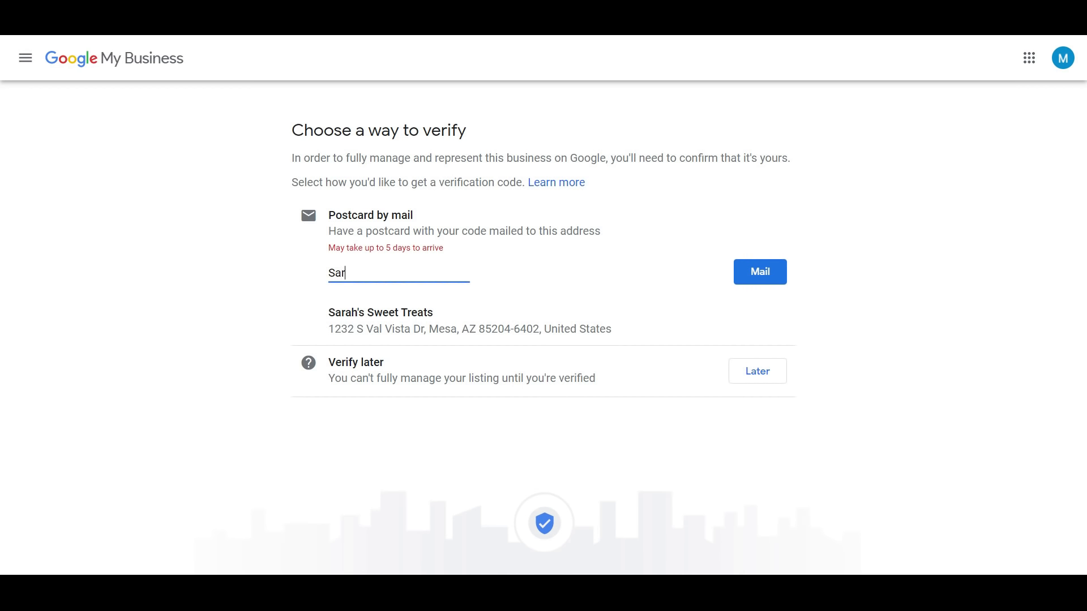
click(751, 275)
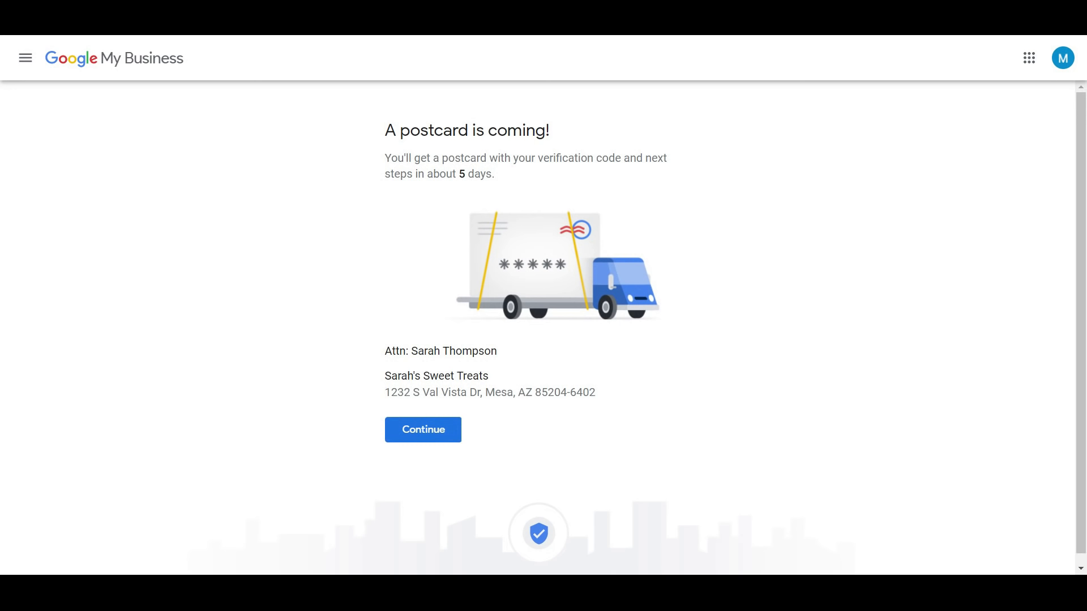
click(417, 437)
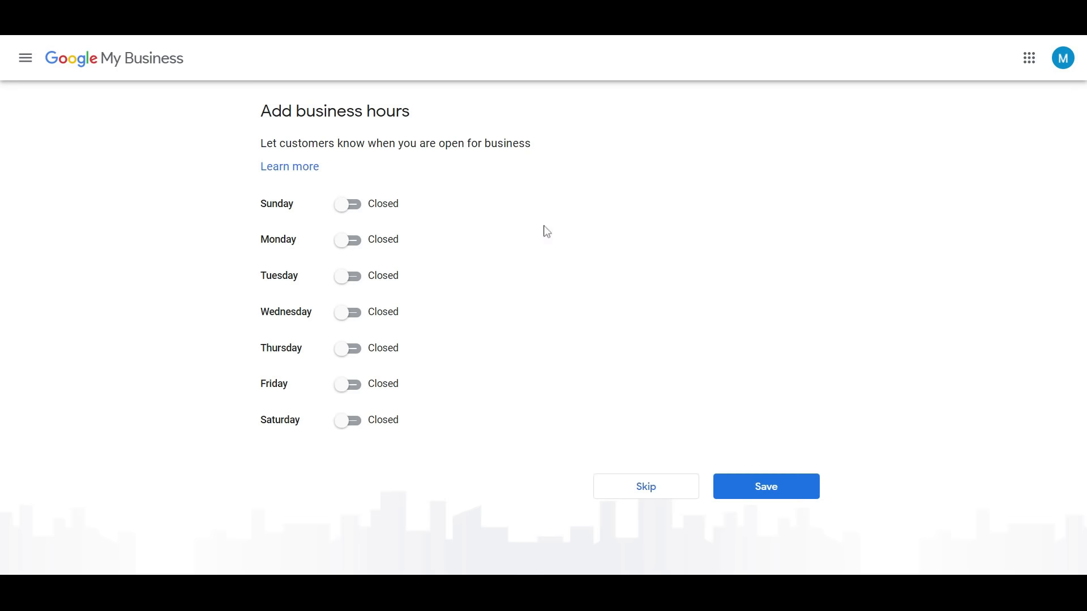
Mark Sunday and Wednesday through Saturday as open days
click(350, 215)
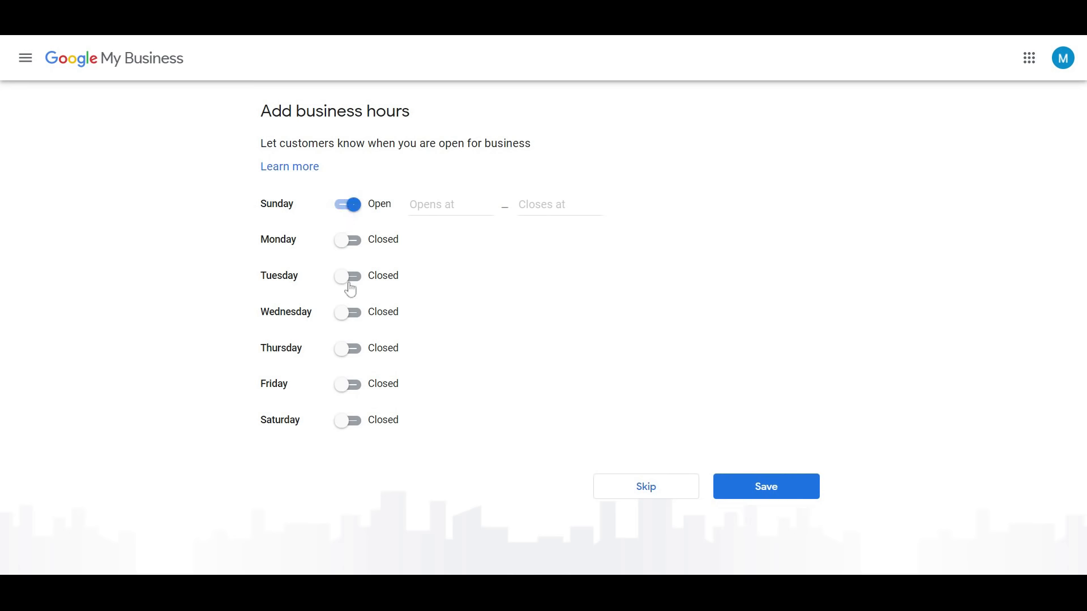
click(350, 314)
click(351, 351)
click(351, 383)
click(348, 420)
Set Sunday's hours to 9:30 AM–6:30 AM and Wednesday's opening time to 9:30 AM
click(436, 206)
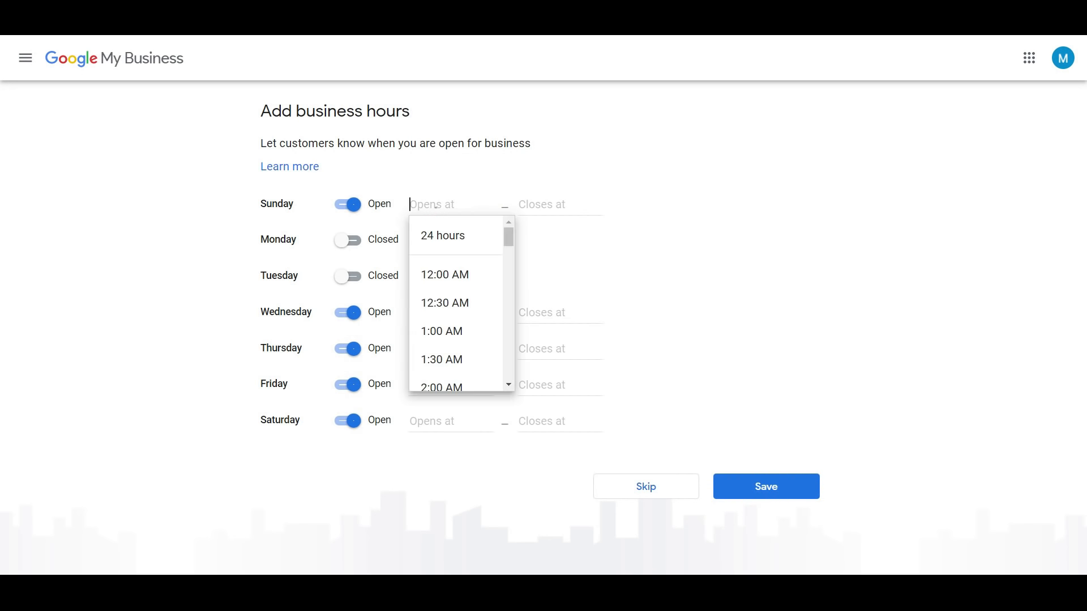
text(9)
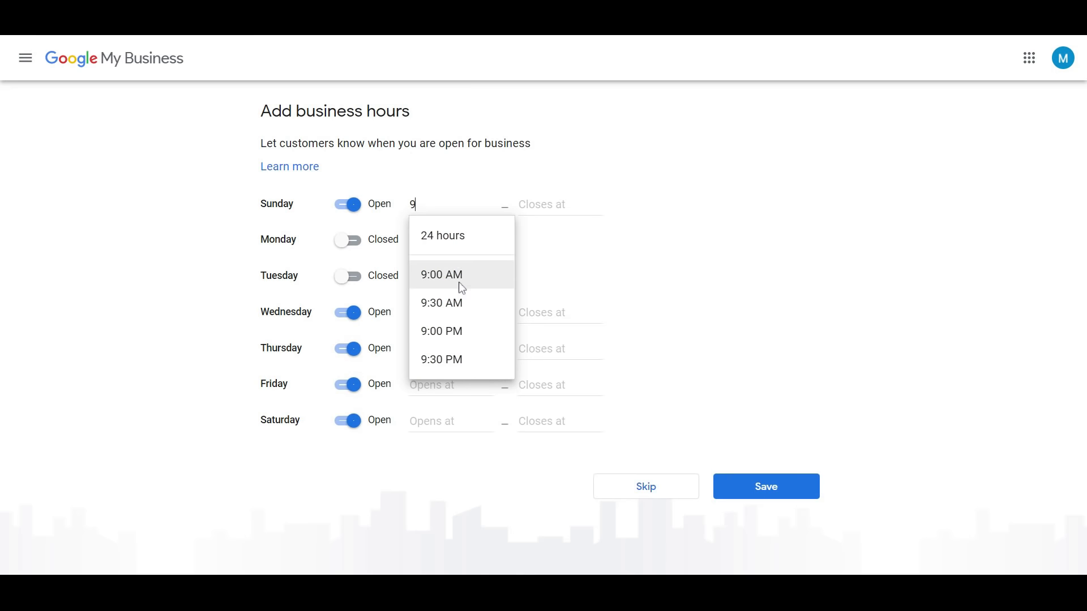
click(455, 298)
click(538, 205)
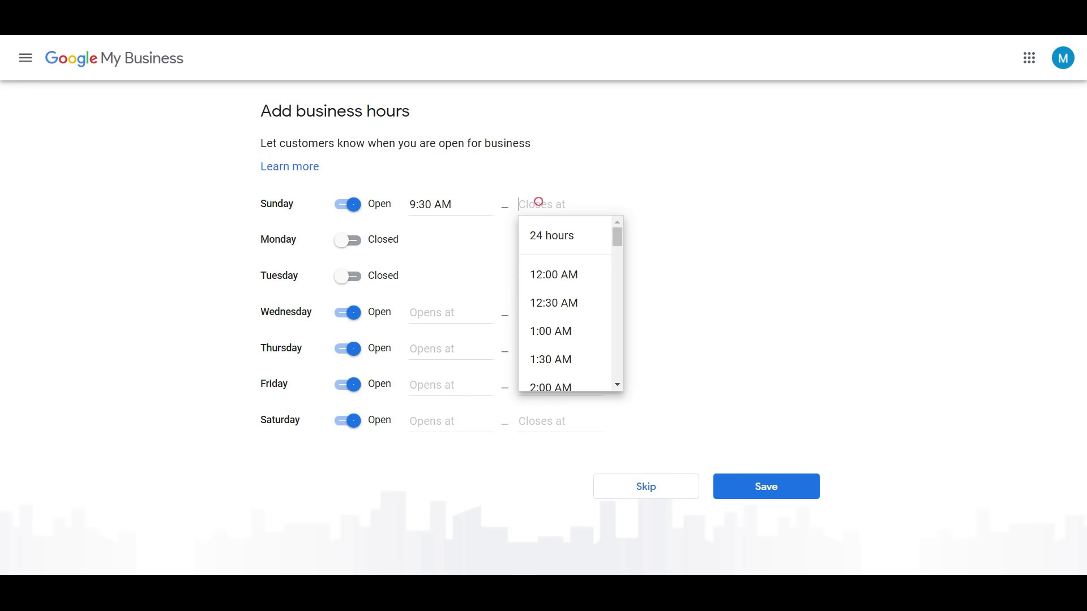
text(6)
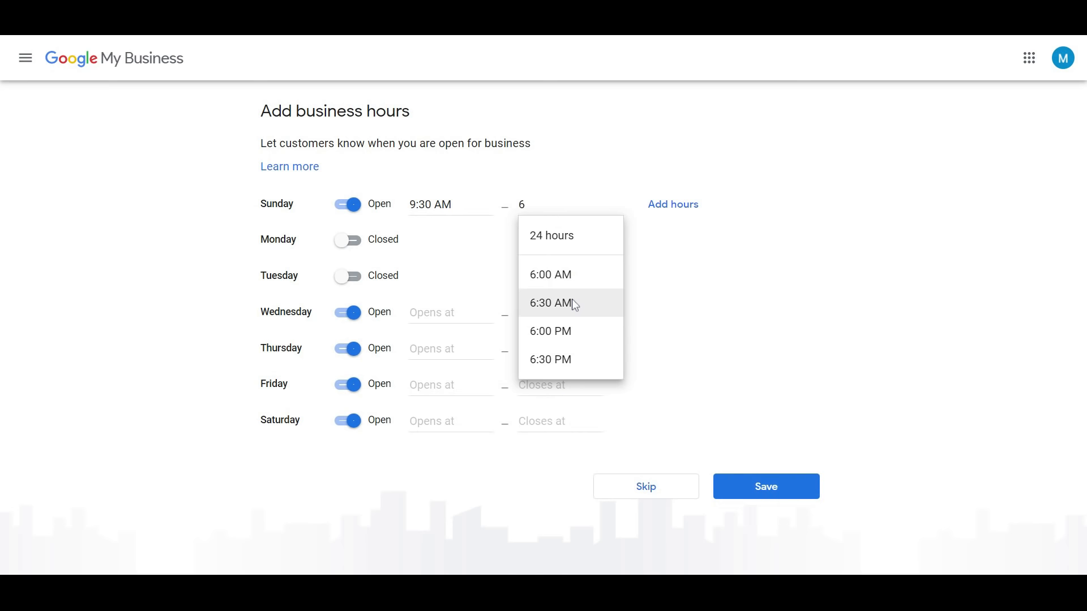
click(570, 303)
click(456, 314)
text(9)
click(467, 411)
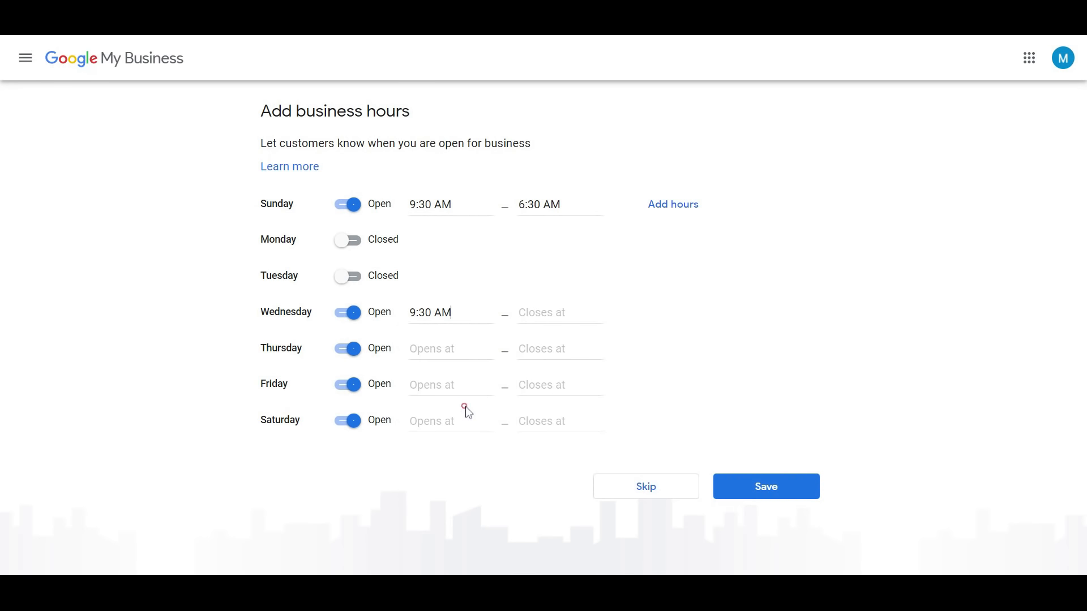
Save the business hours and paste in the 339-character bakery description
click(765, 488)
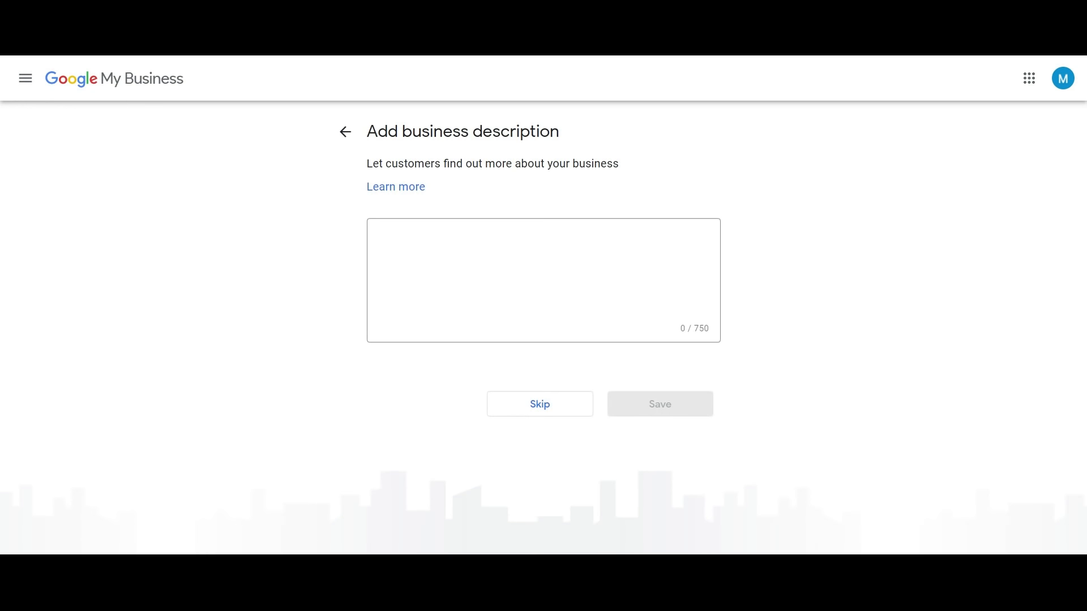
click(529, 244)
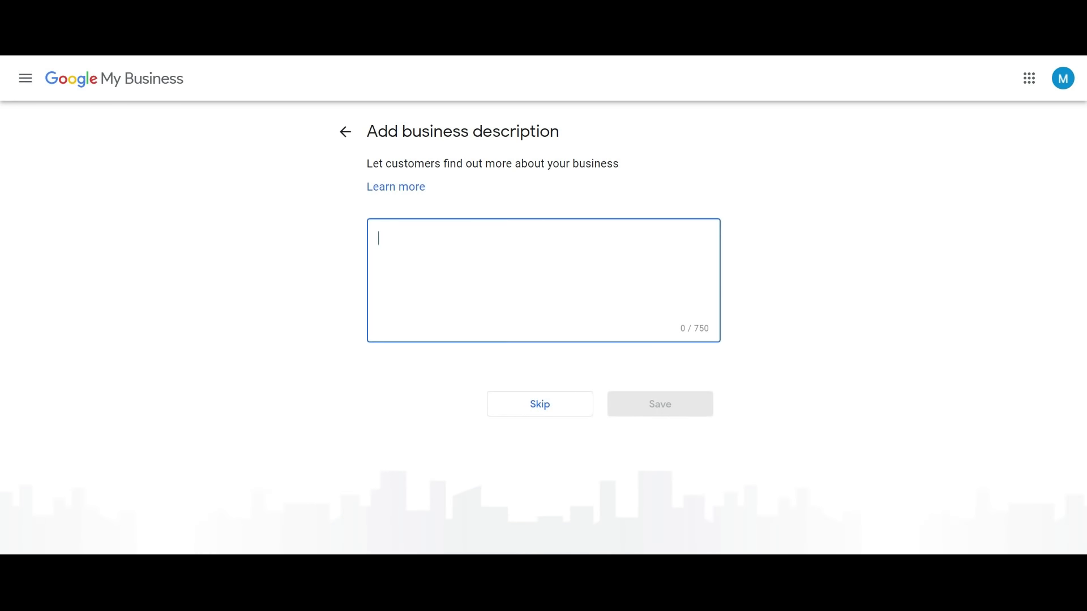
text(We're a woman-owned bakery and sweet shop located in the center of downtown. Our regular customers always enjoy stopping by for one of our weekly cookie flavors or another made fresh daily treat including donuts, breads and other pastries. Visit with friends or give us a call for curb-side pick-up. Come enjoy our delicious treats today!)
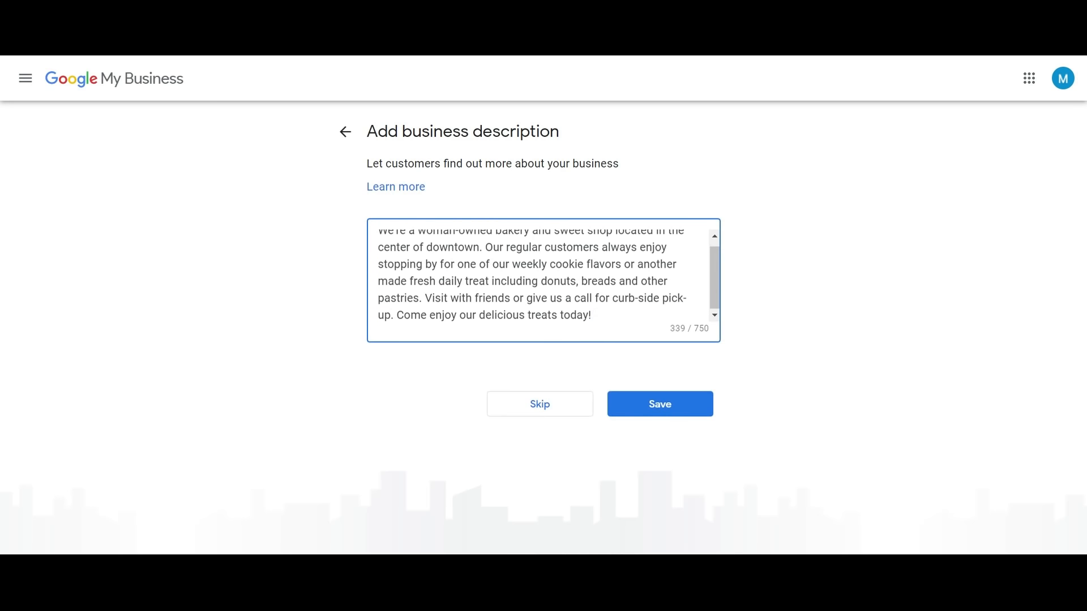
drag(714, 295, 716, 277)
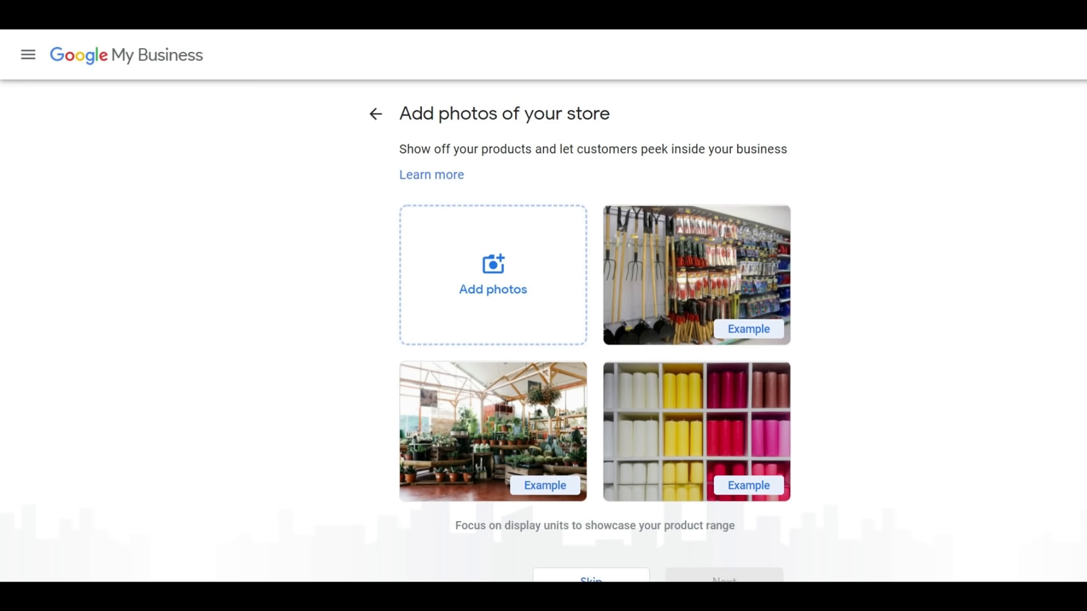
Upload three bakery photos from the computer and continue past the photos step
click(468, 300)
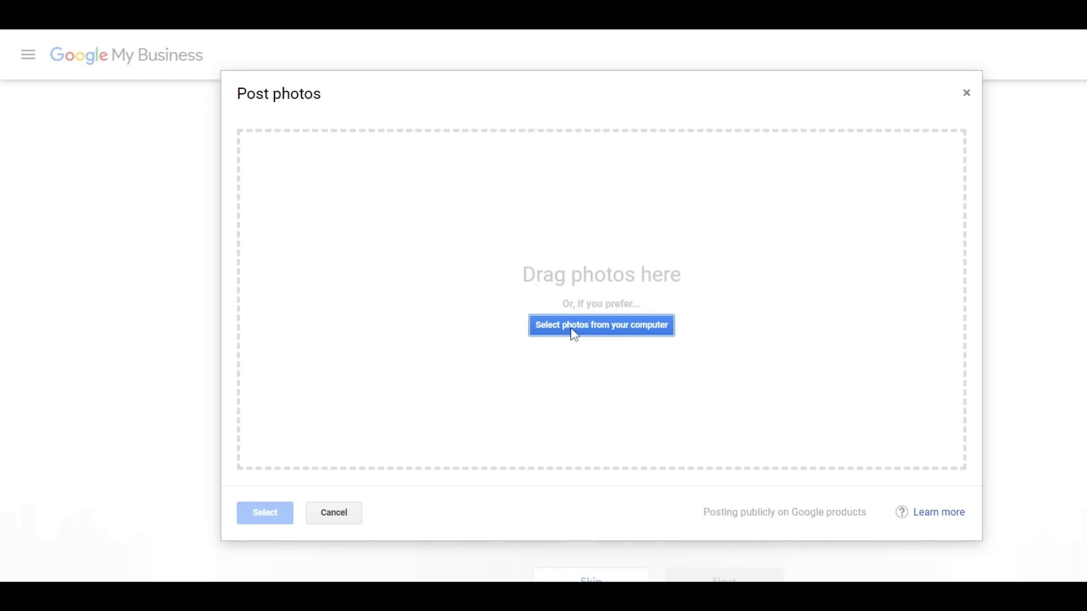
click(574, 327)
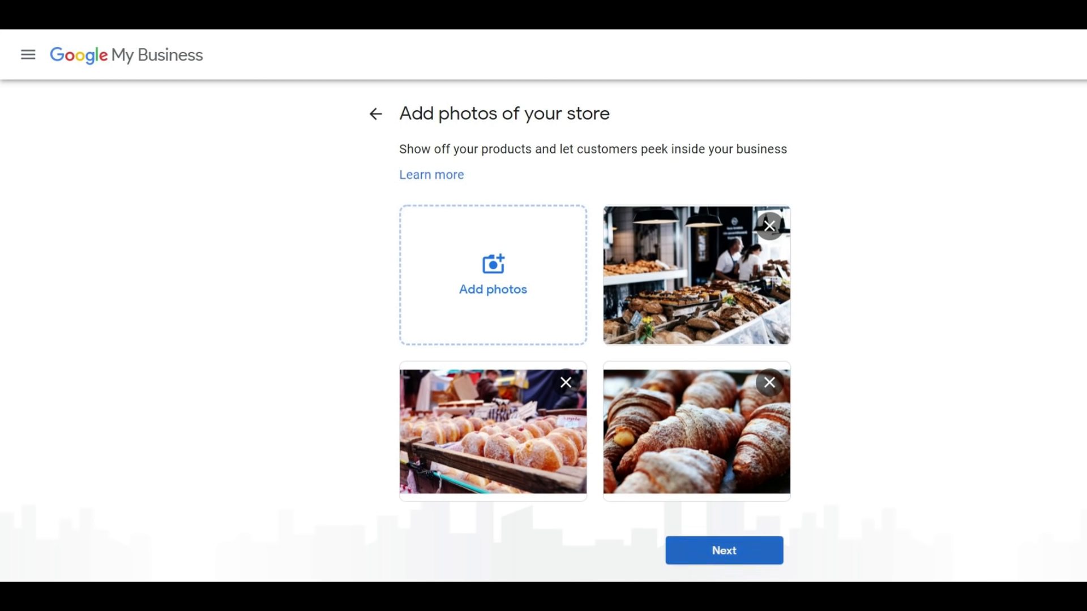
click(752, 553)
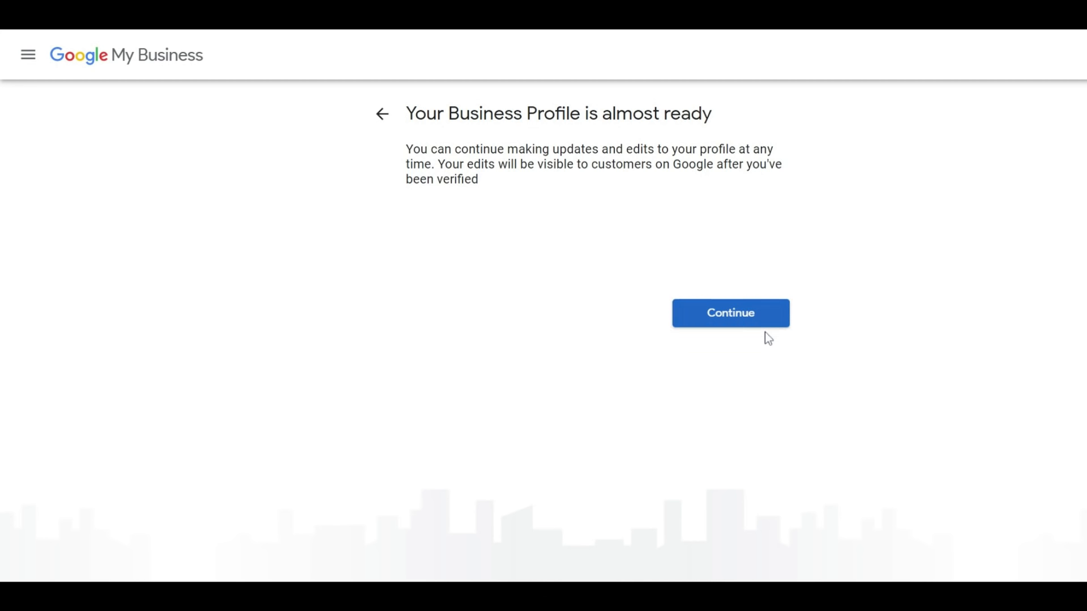
Continue to the business dashboard and open the Posts section showing the offer post introduction
click(753, 320)
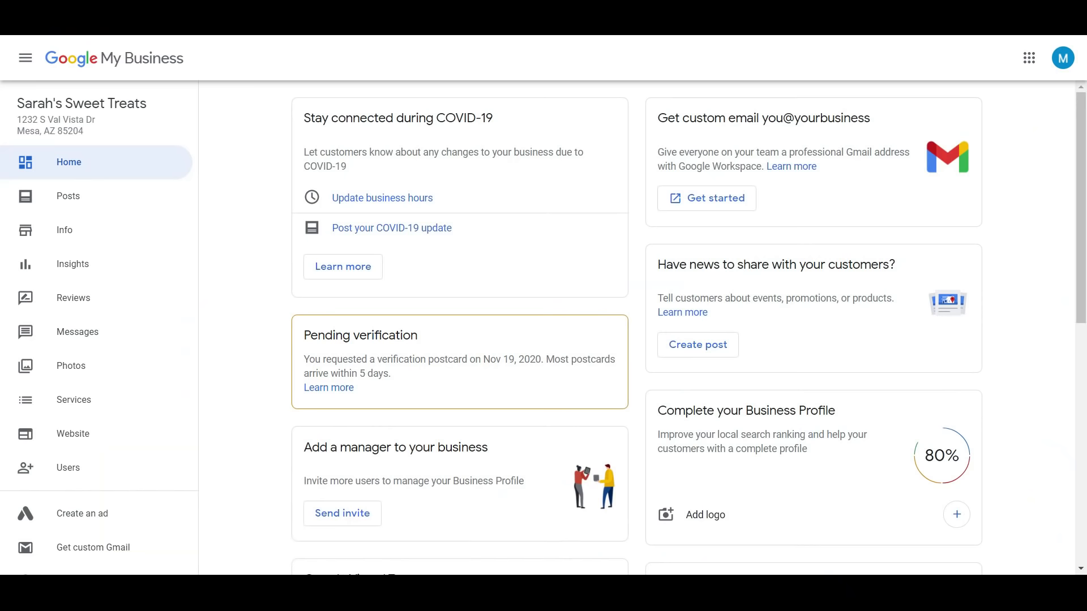
scroll(1079, 477, down, 10)
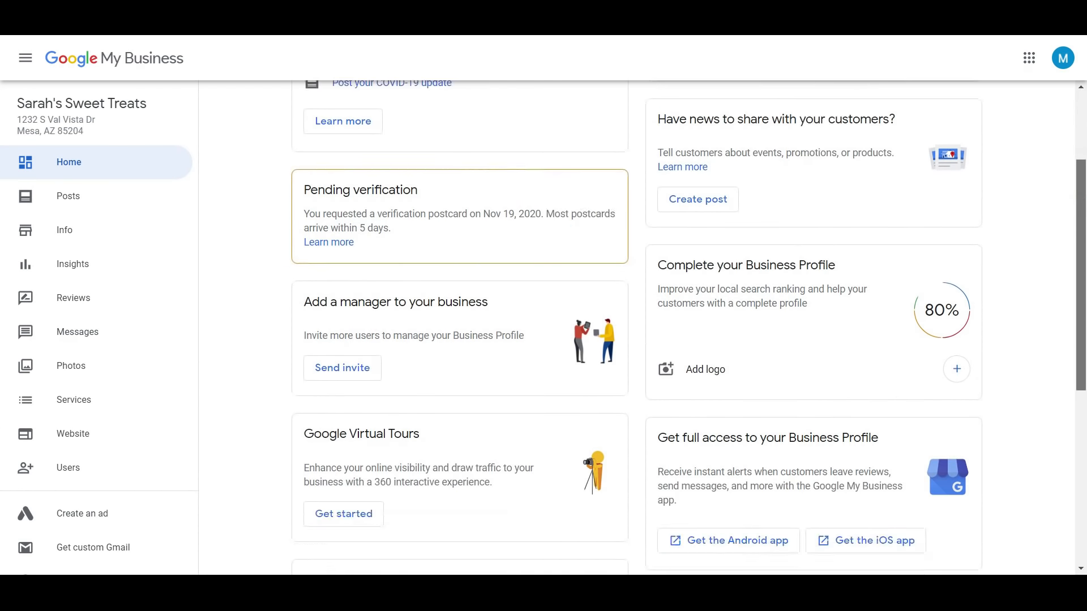
scroll(1080, 477, up, 10)
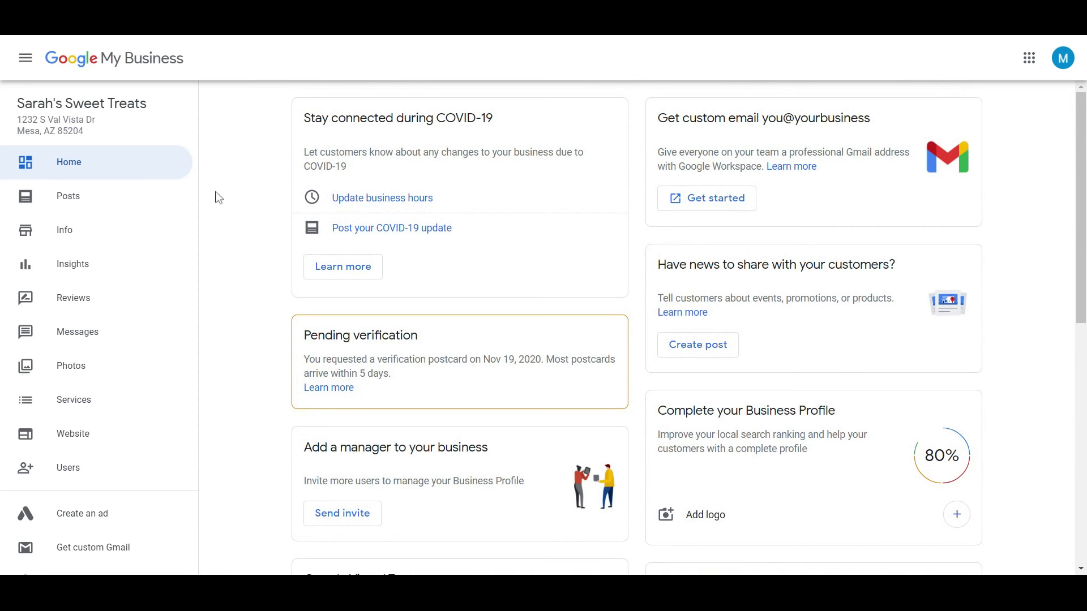
click(139, 197)
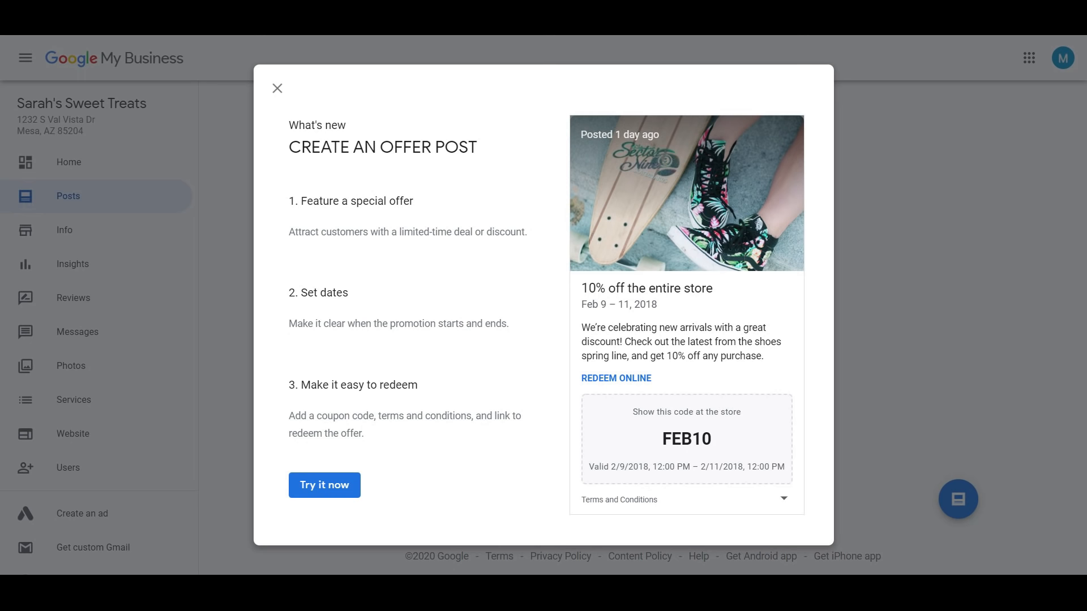
Start an offer post, previewing the COVID-19 update, What's New and Event forms before returning to Offer
click(317, 488)
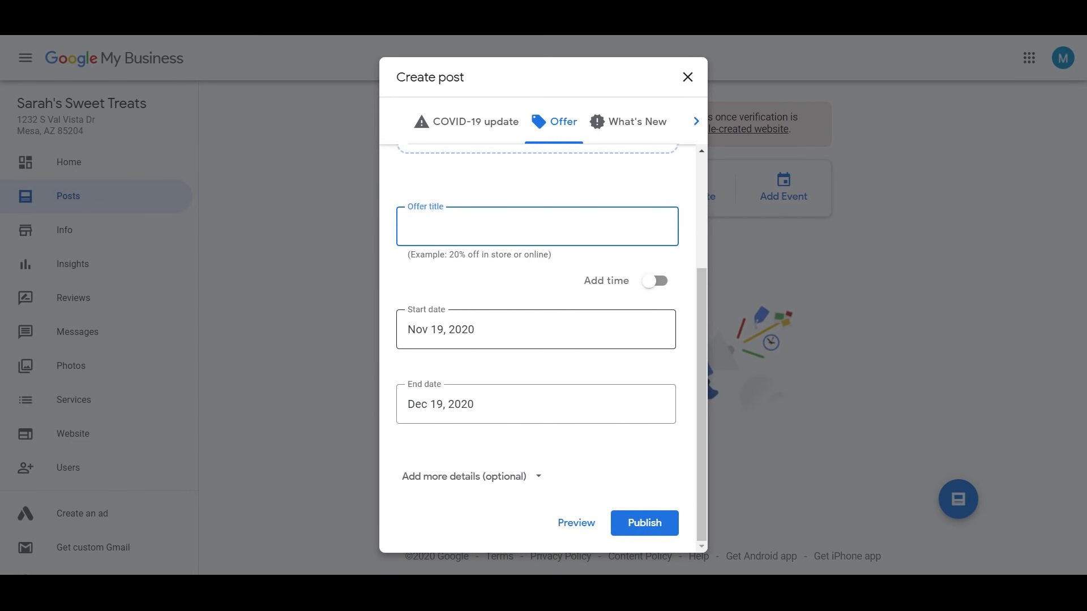
drag(704, 314, 706, 213)
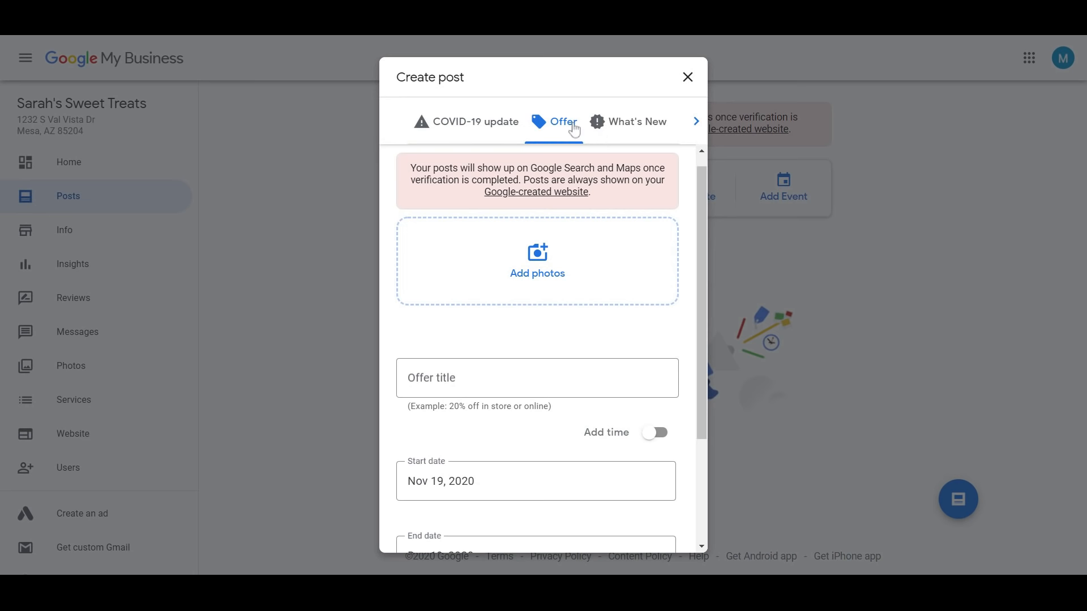
click(459, 129)
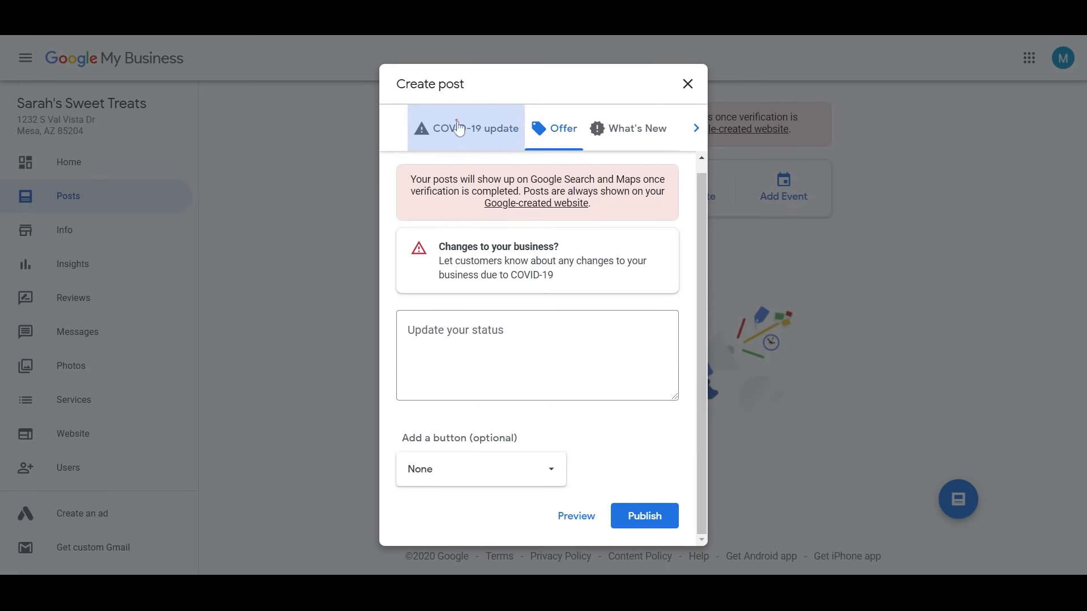
click(553, 134)
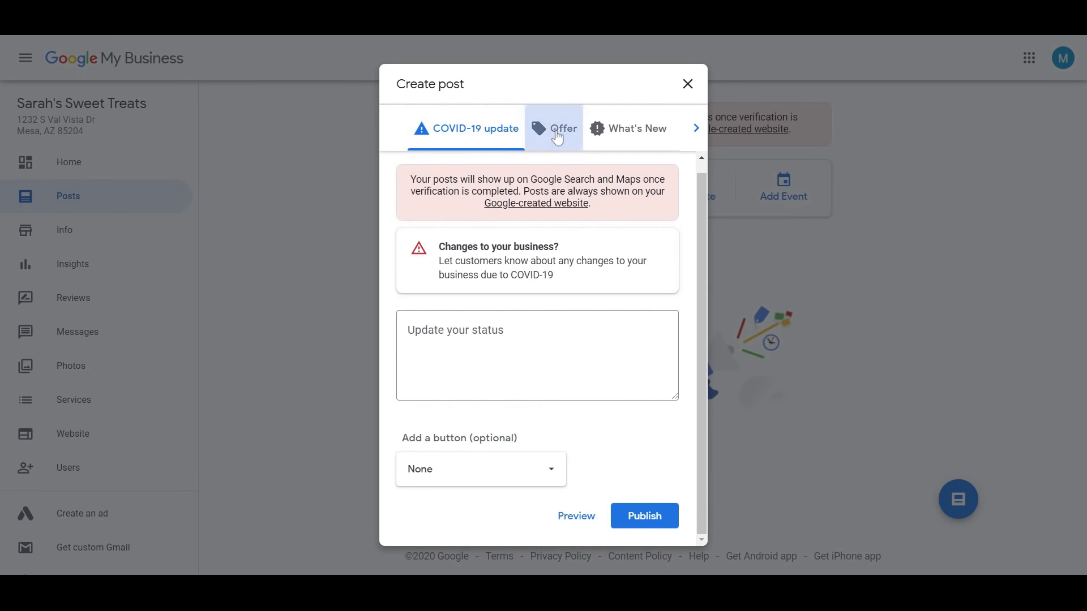
click(615, 134)
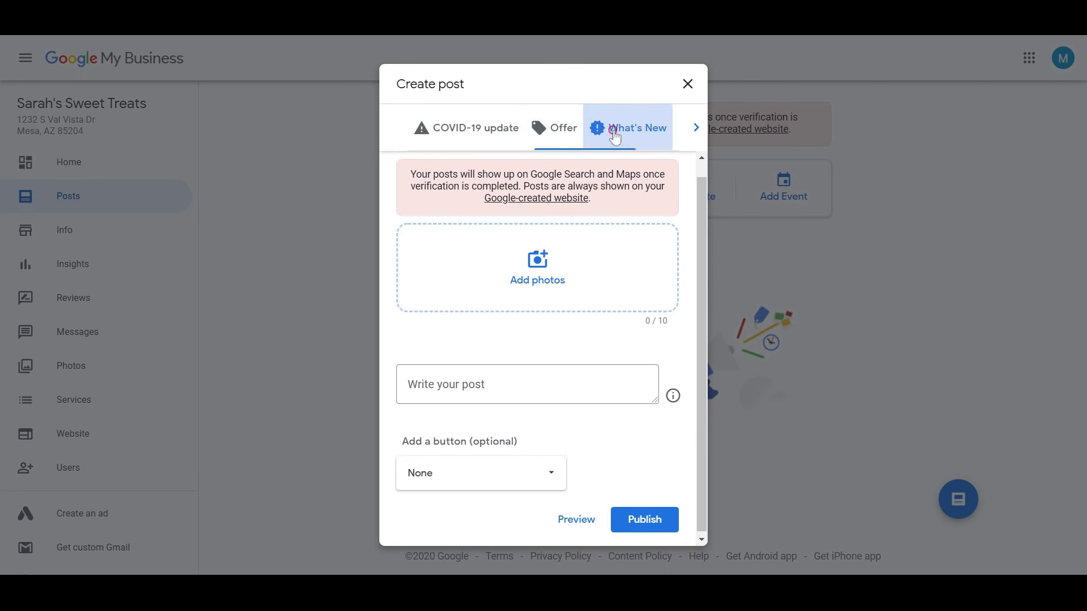
click(695, 129)
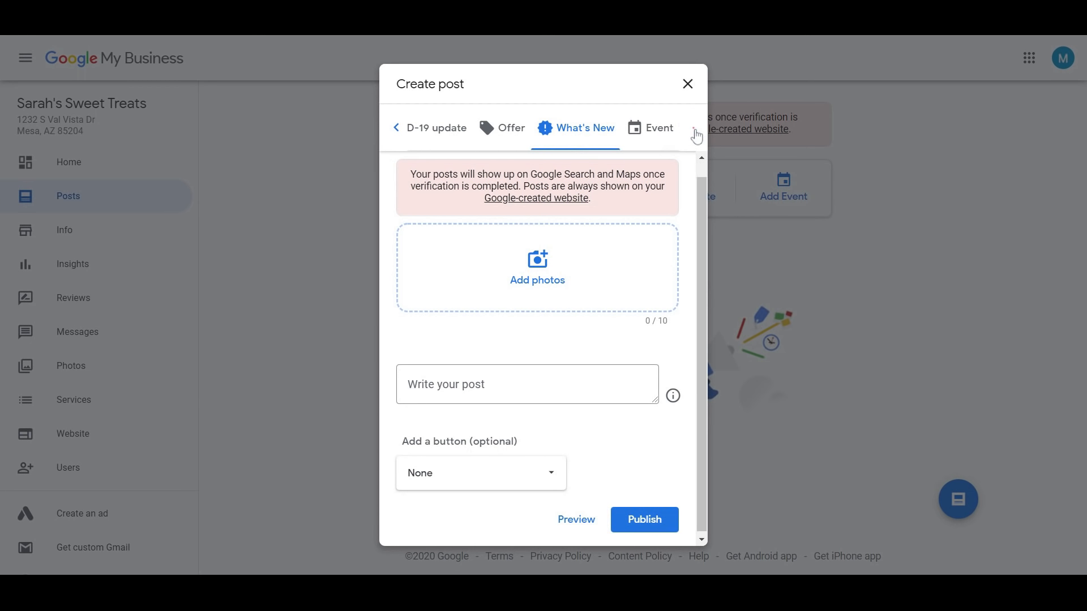
click(662, 134)
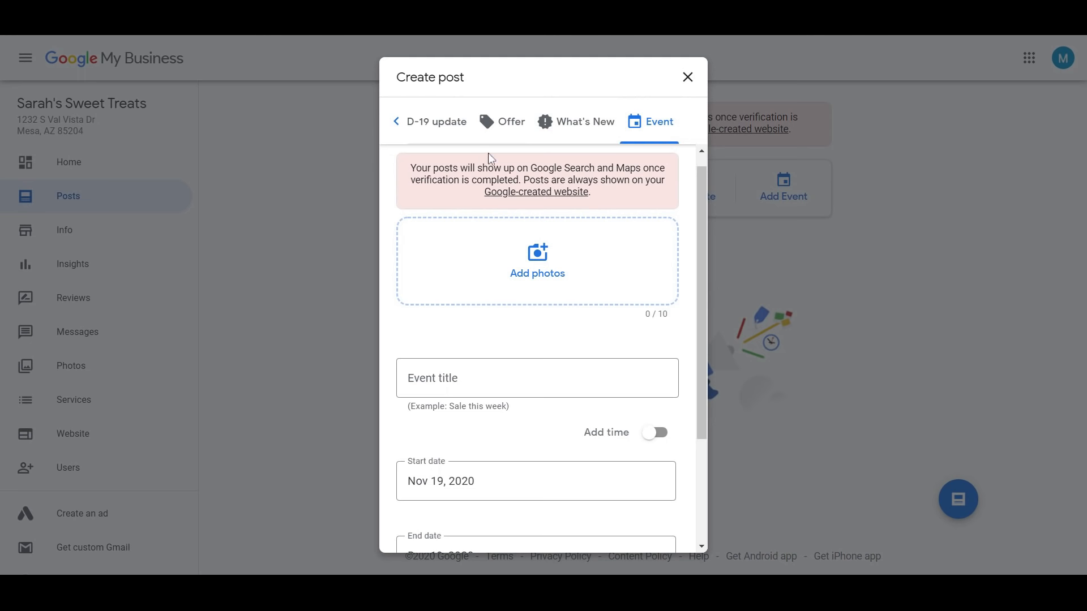
click(501, 134)
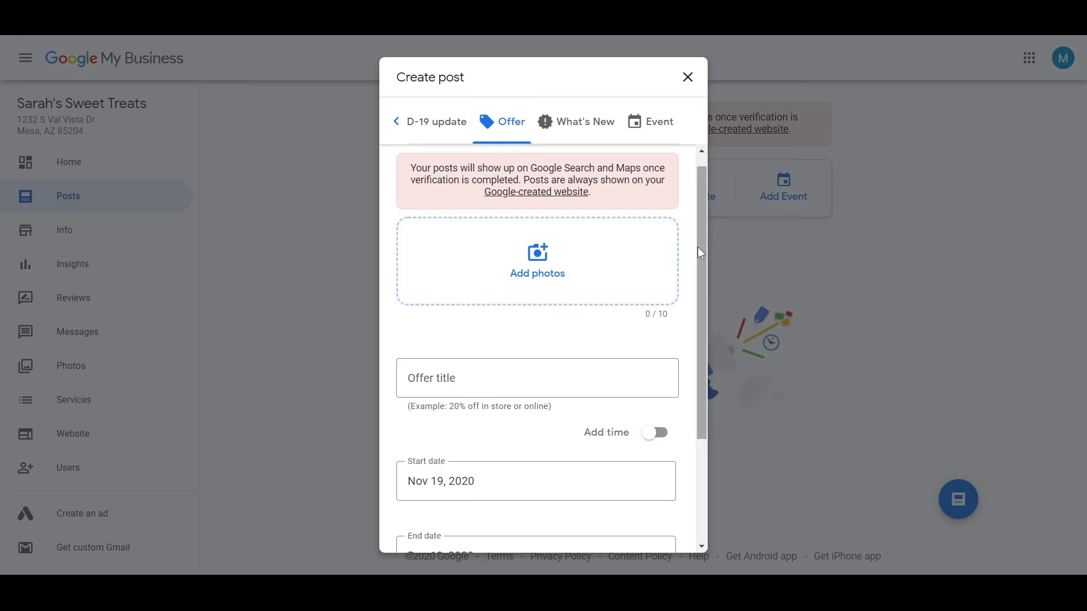
Toggle offer times and extra details on and off, attempt publishing, then discard the untitled offer
drag(702, 230, 702, 321)
click(525, 265)
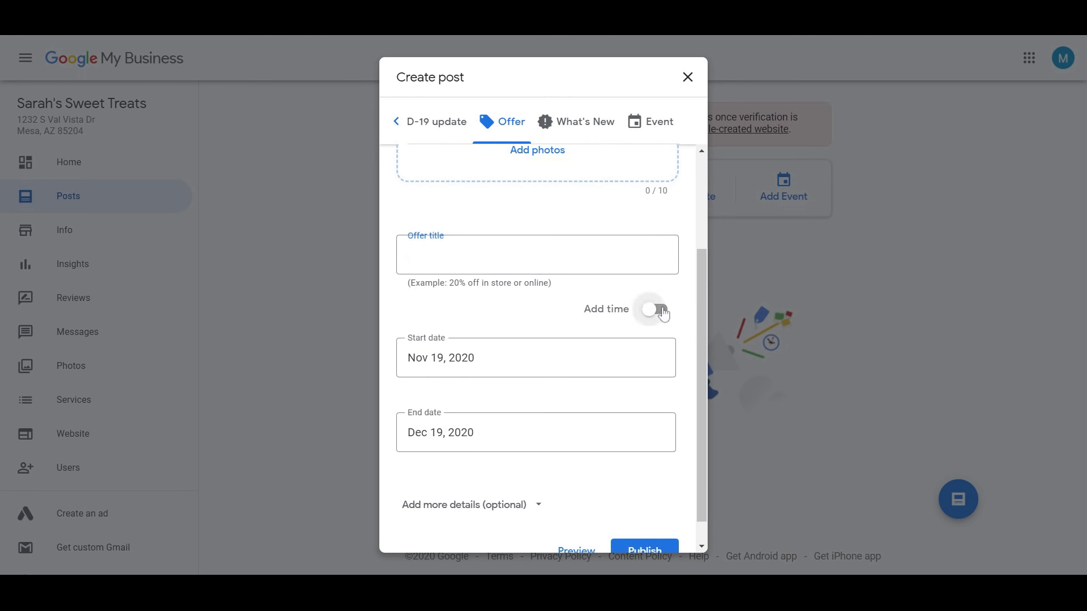
click(655, 309)
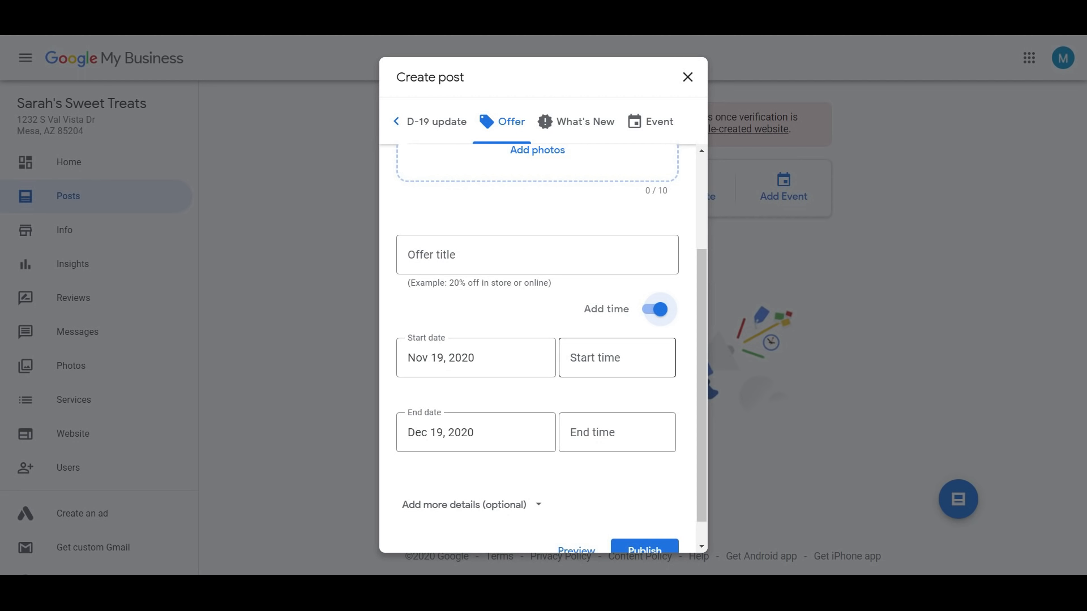
click(655, 309)
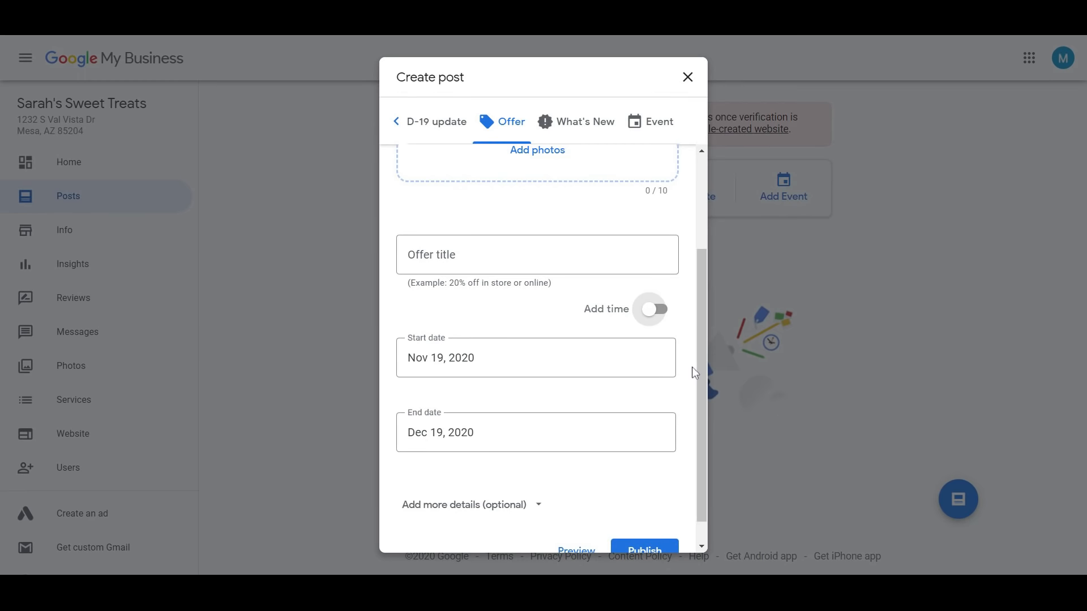
scroll(704, 369, down, 1)
click(539, 485)
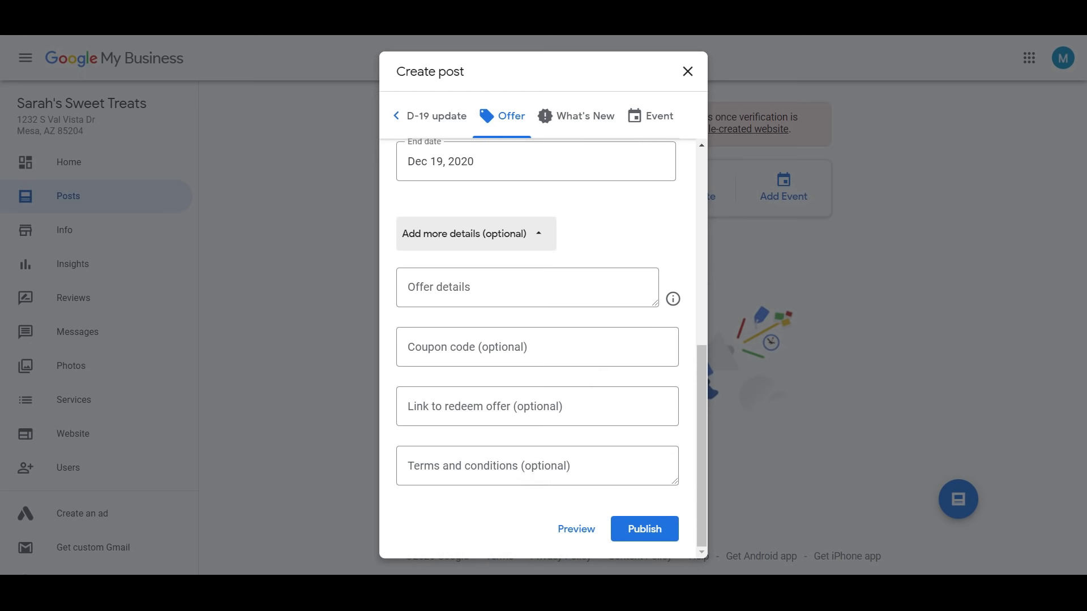
click(541, 237)
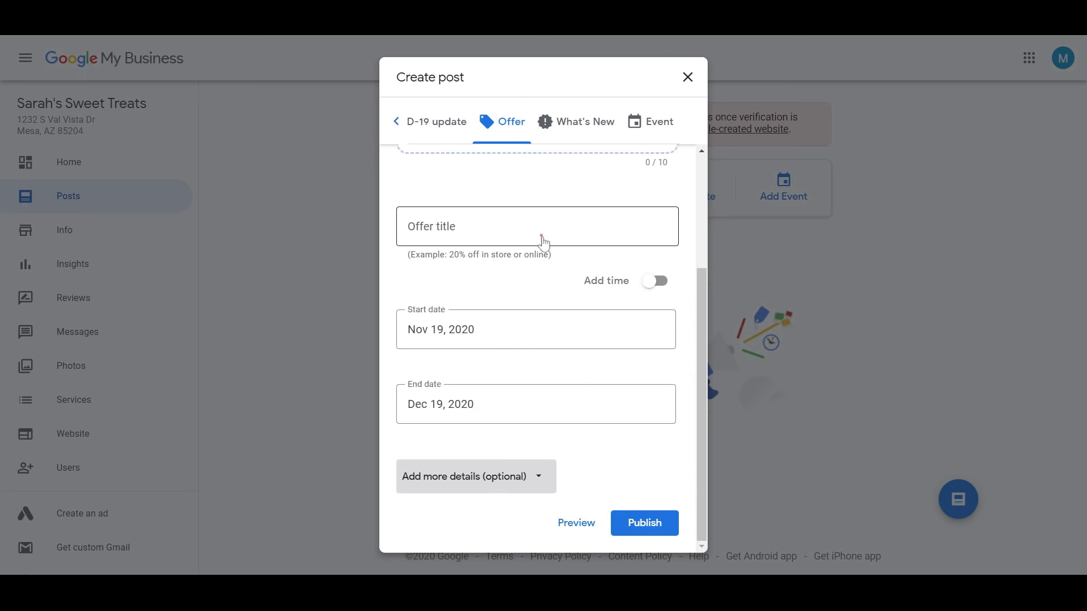
click(645, 531)
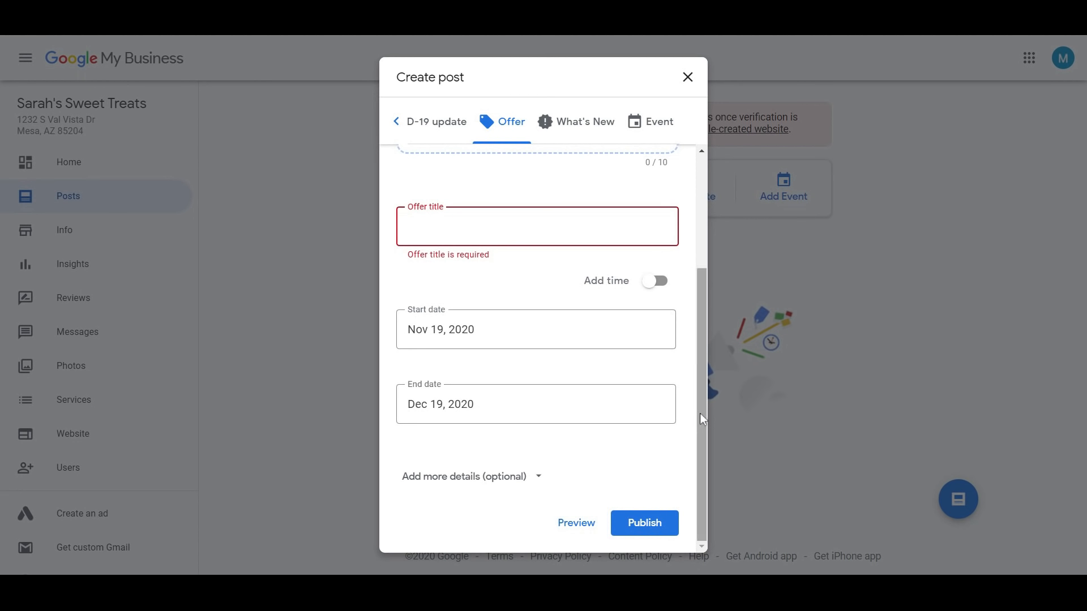
click(687, 78)
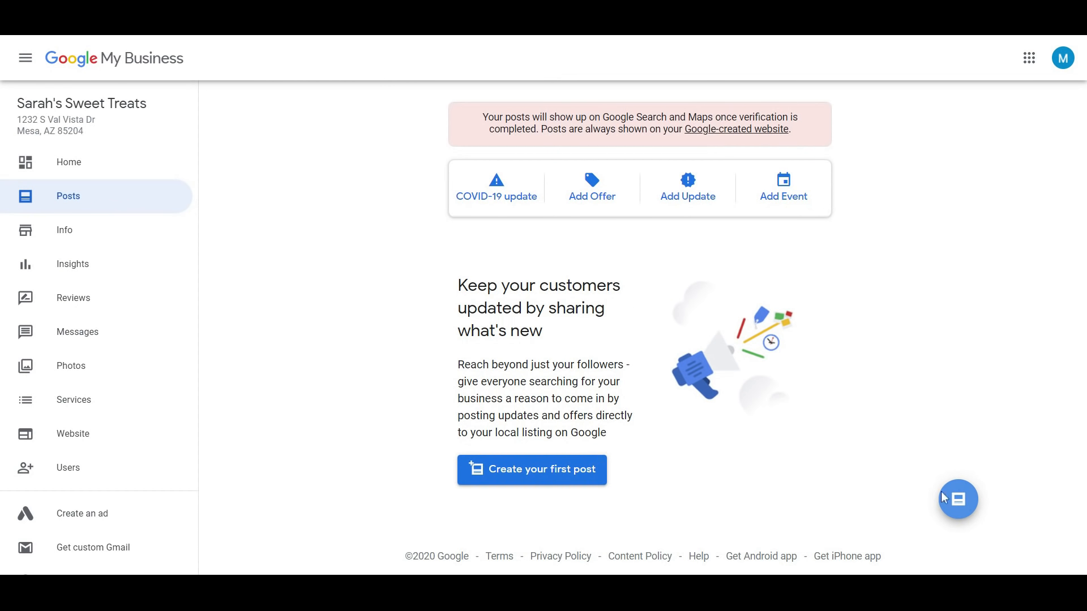
click(957, 498)
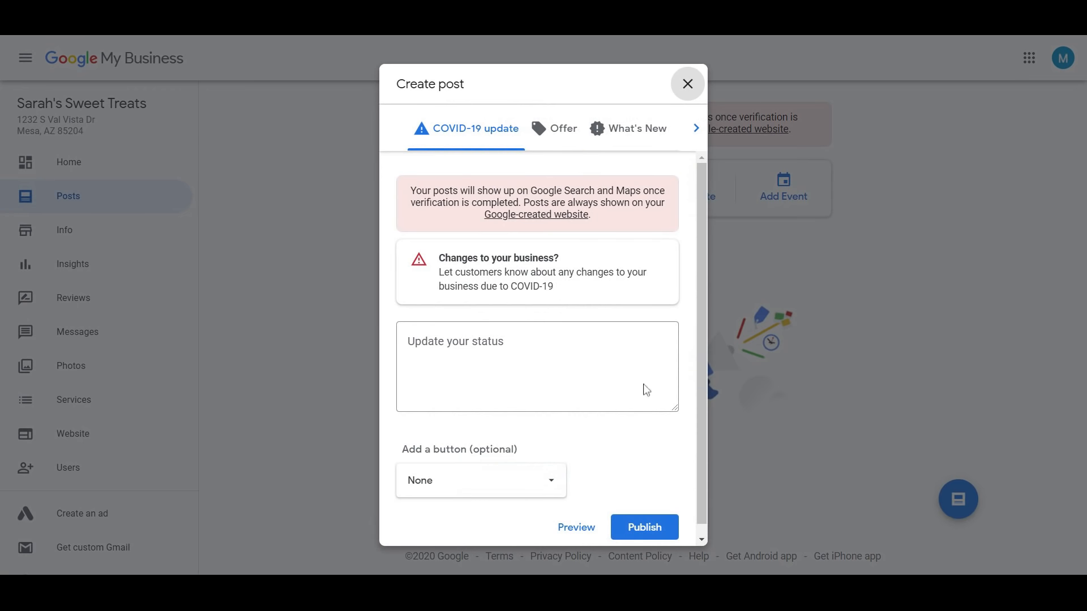
click(688, 80)
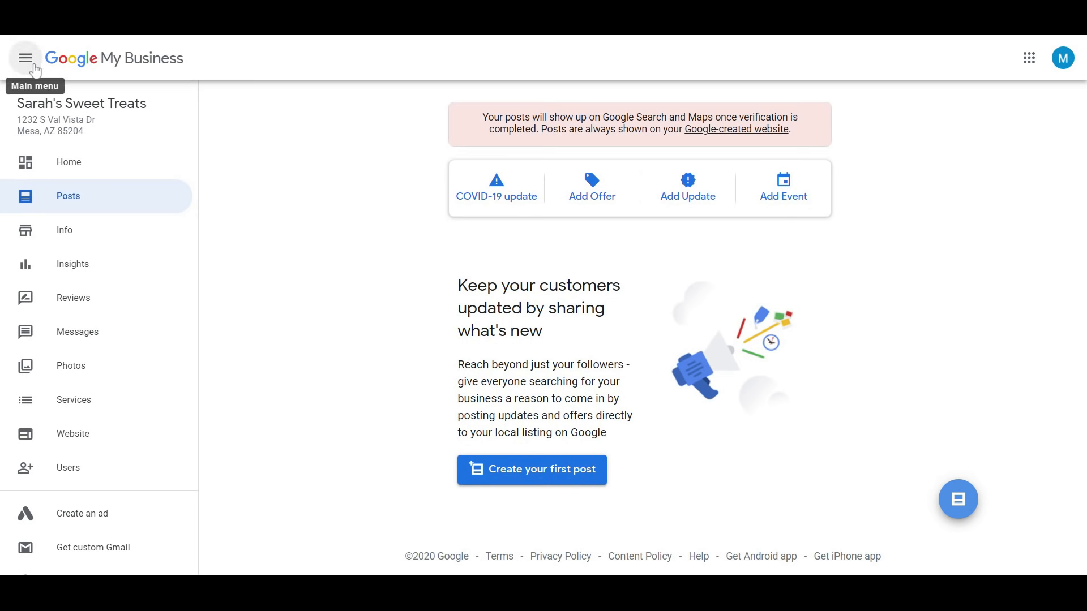
Go to the bakery's Info page and edit its Services section
click(134, 234)
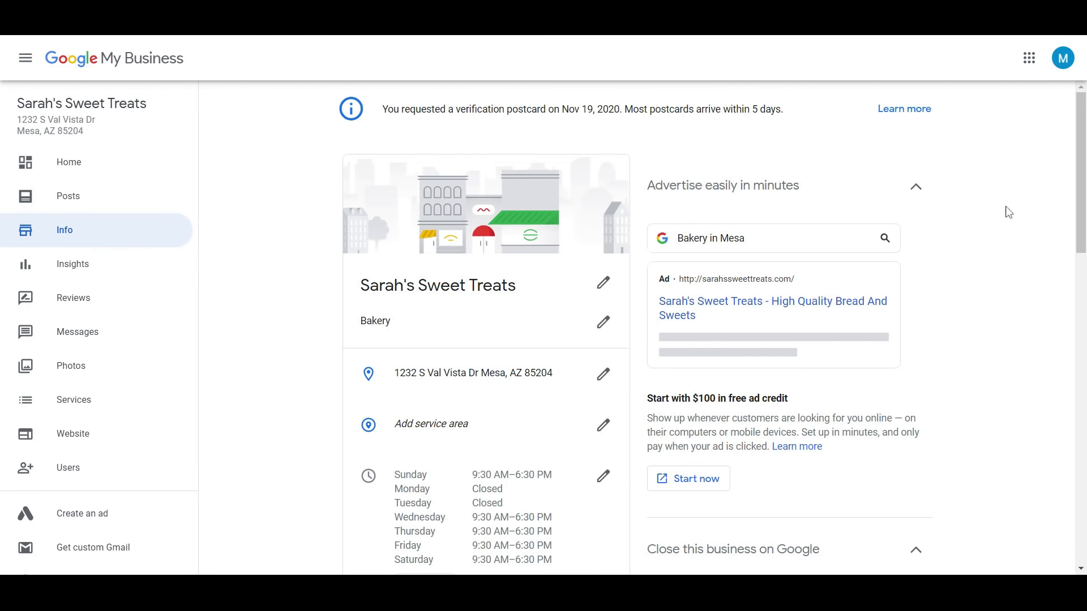
drag(1080, 168, 1082, 186)
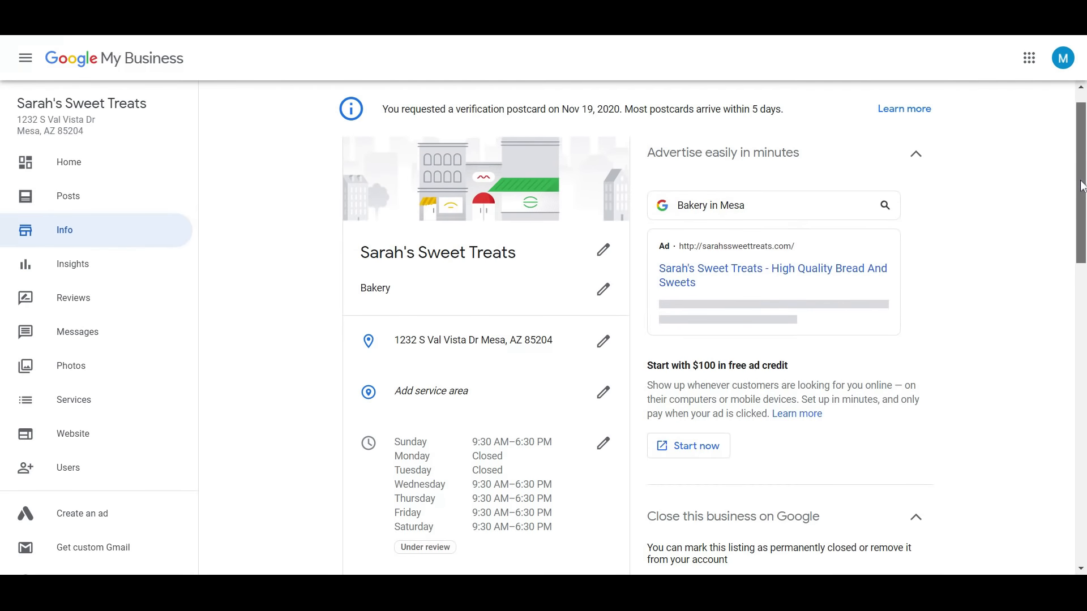
drag(1082, 187, 1083, 277)
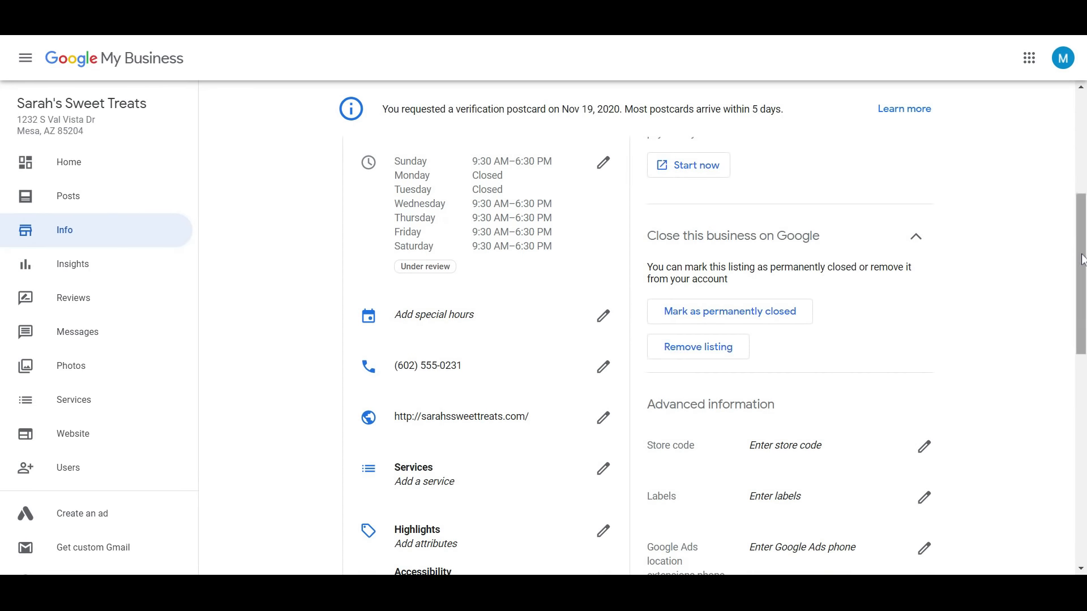
drag(1078, 253, 1084, 300)
click(603, 330)
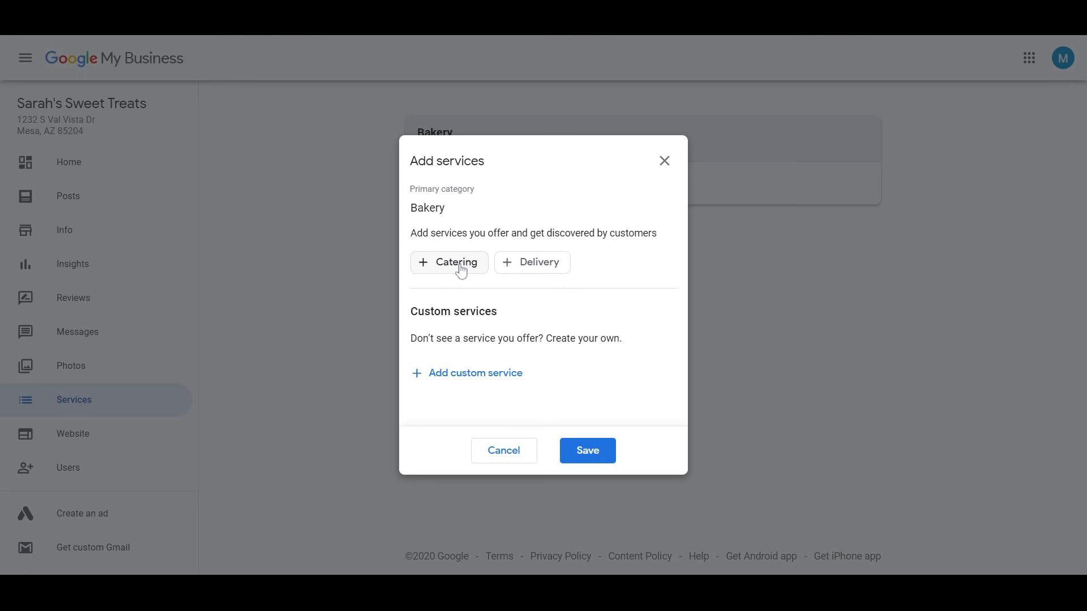
Tick Delivery in the Add services dialog and save it
click(519, 265)
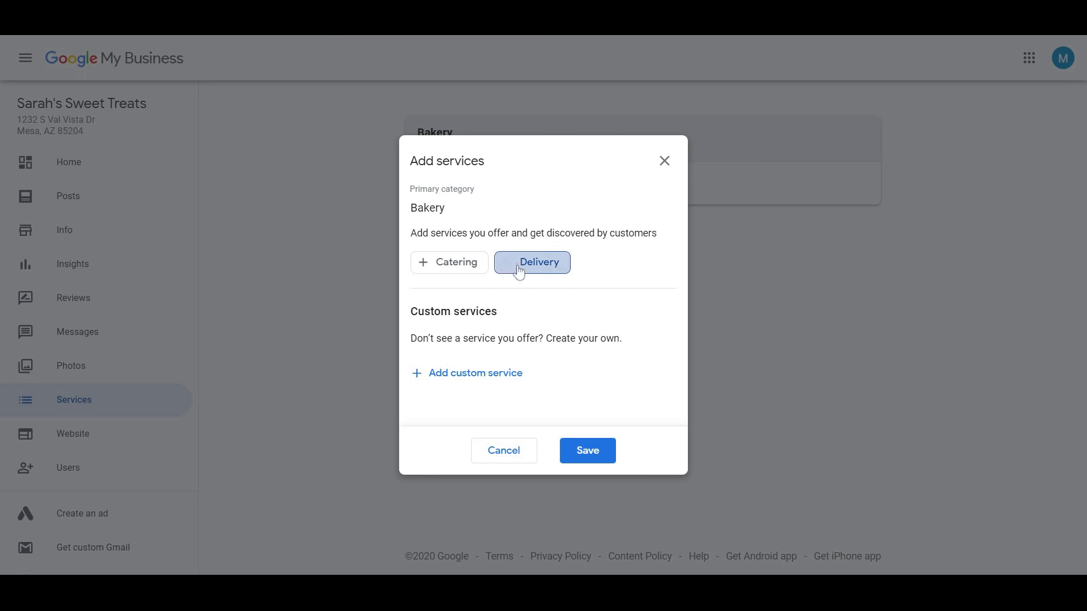
click(587, 451)
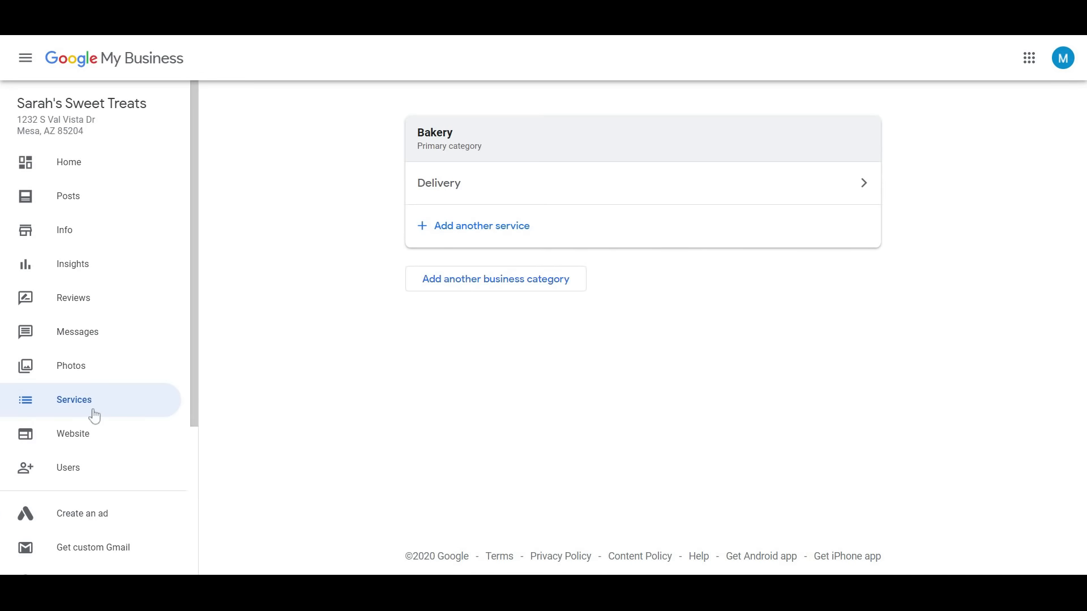
Go back to the Info page and open the Highlights attributes for editing
click(68, 230)
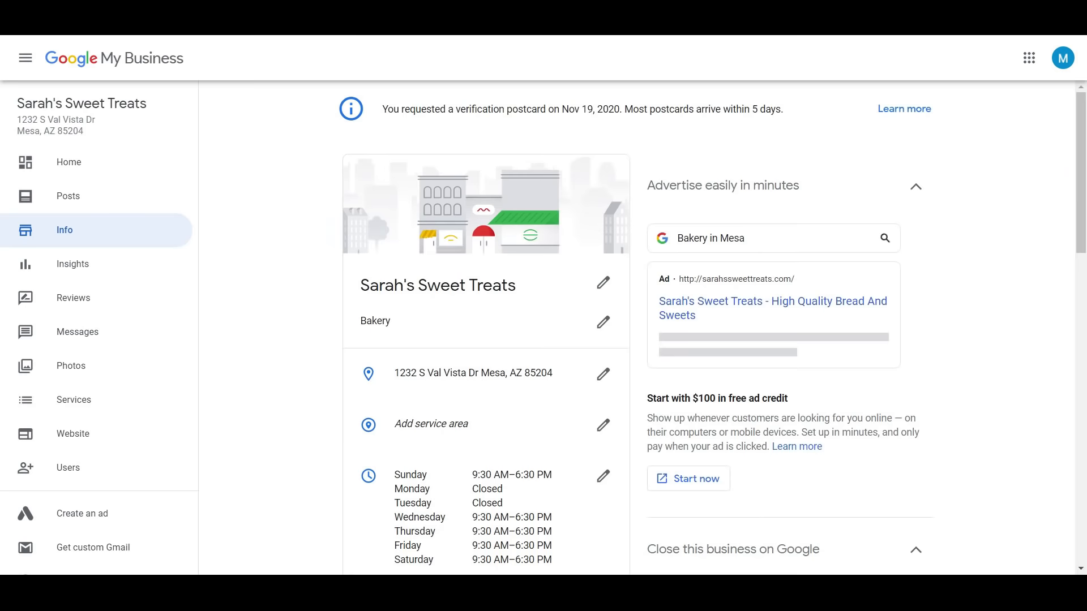
scroll(1084, 152, down, 9)
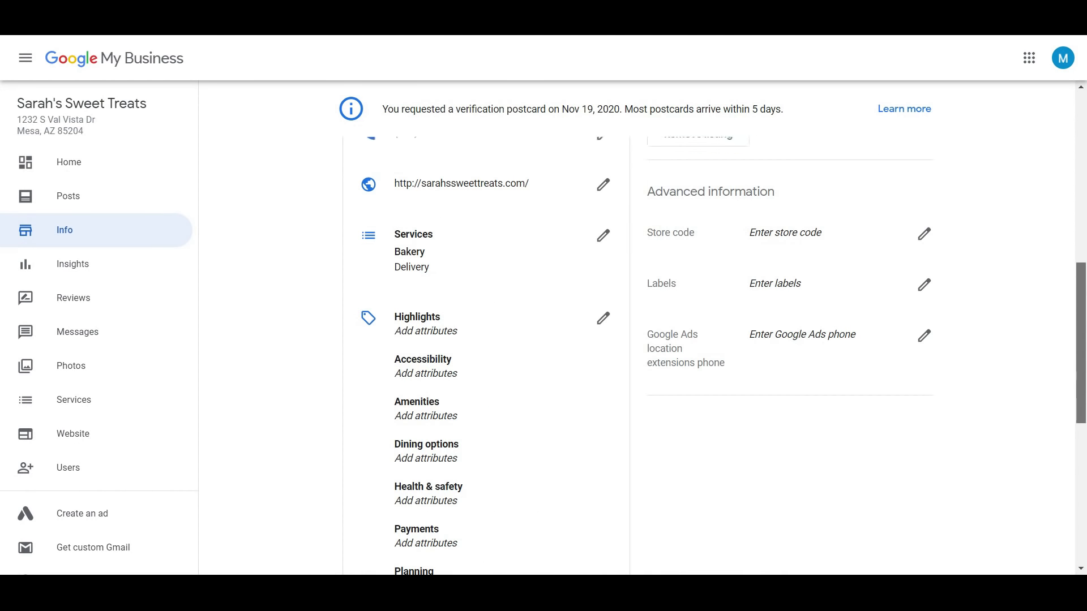
scroll(962, 342, down, 1)
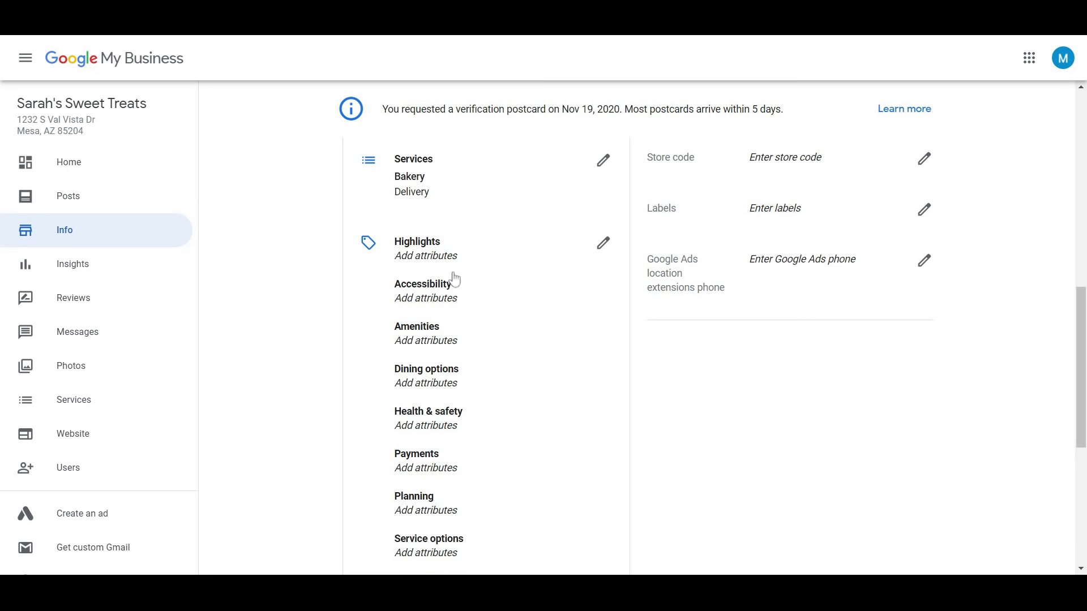
click(601, 247)
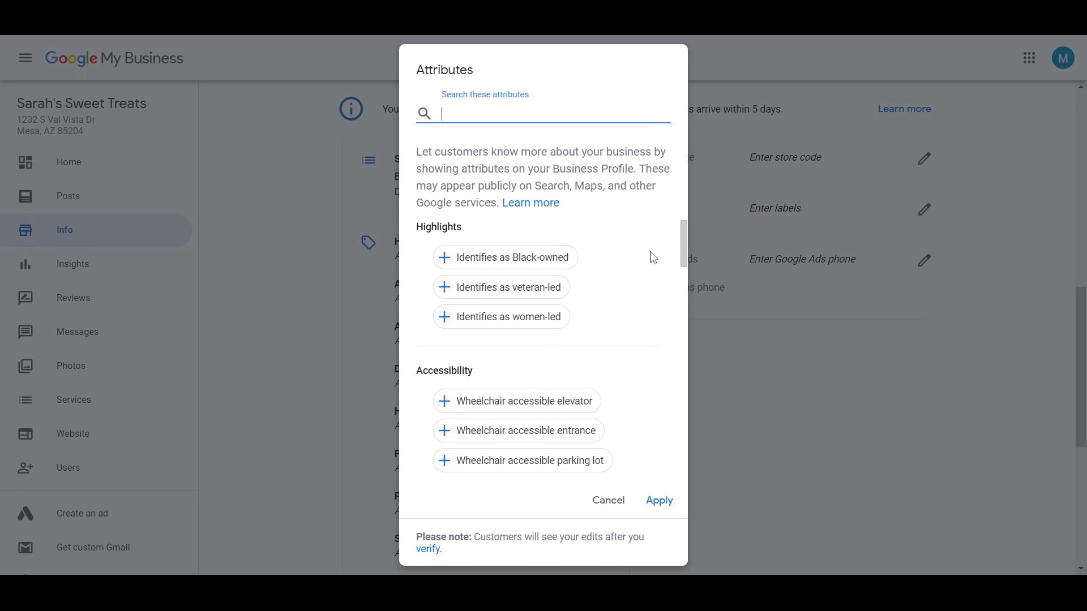
Tick Identifies as women-led, wheelchair accessible parking lot and entrance, and Wi-Fi Free
drag(683, 245, 682, 248)
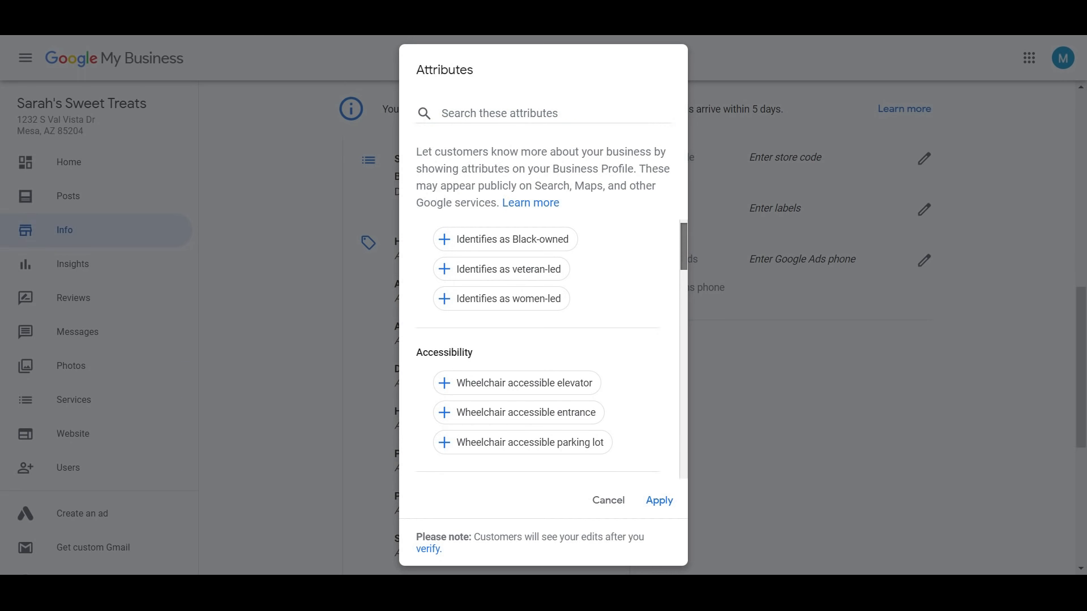
drag(683, 247, 686, 255)
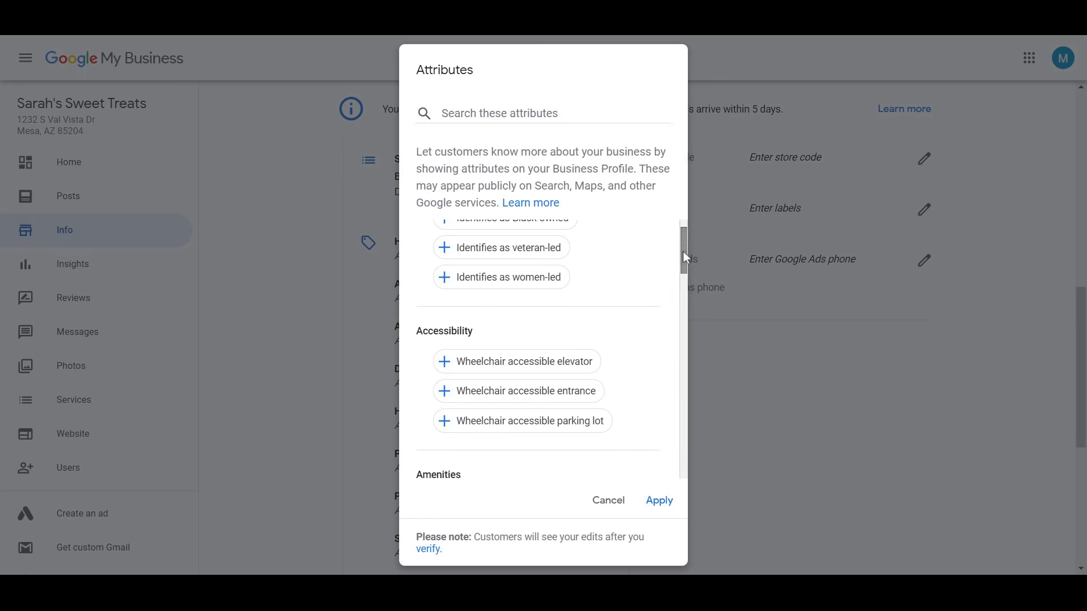
click(522, 289)
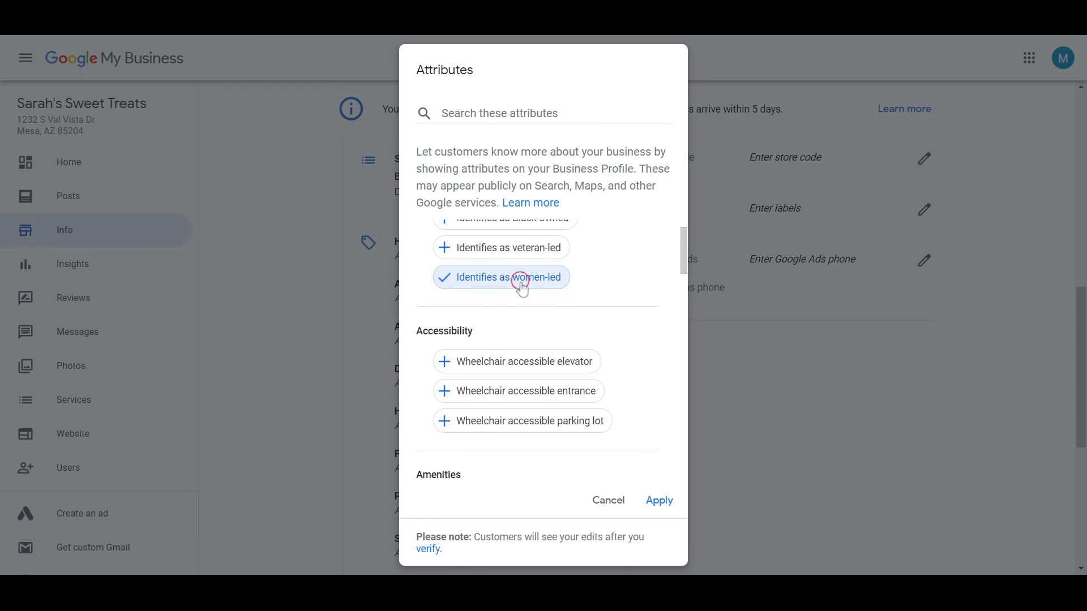
drag(684, 258, 682, 269)
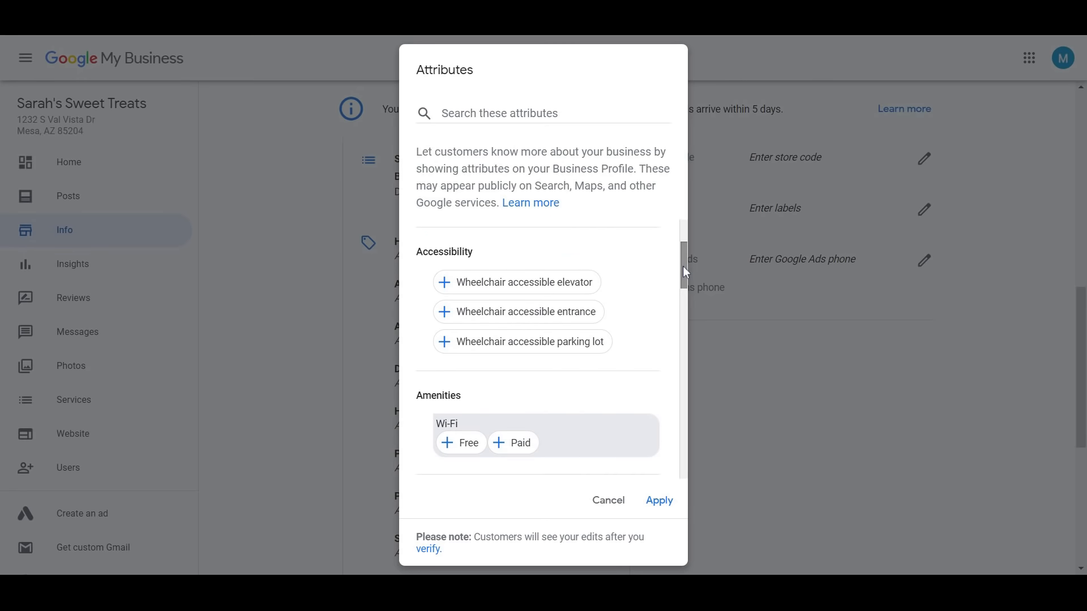
click(482, 347)
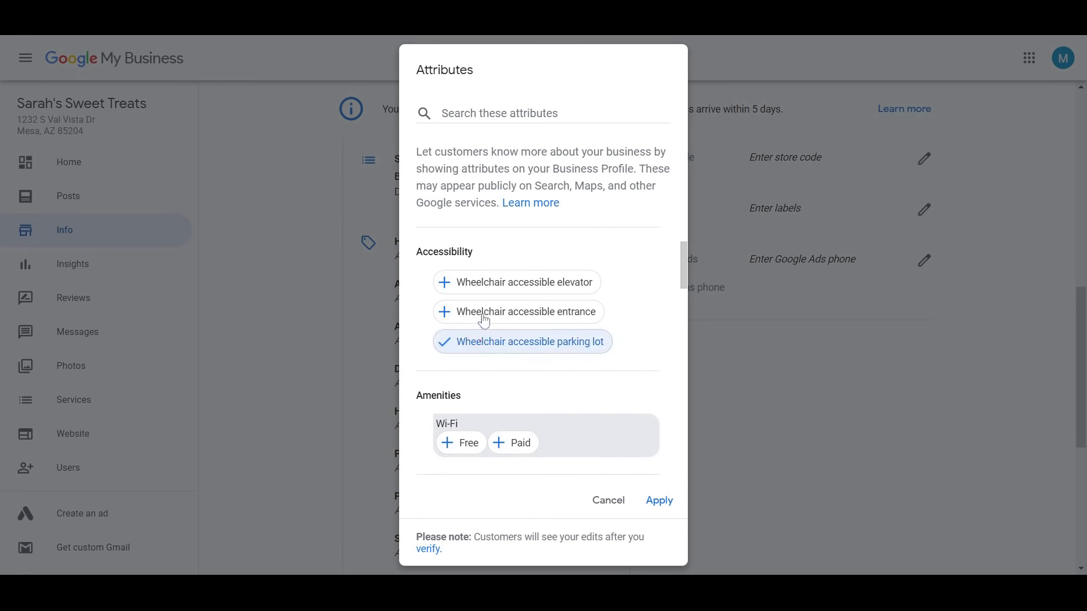
click(481, 313)
drag(685, 257, 687, 287)
click(460, 324)
drag(683, 296, 686, 338)
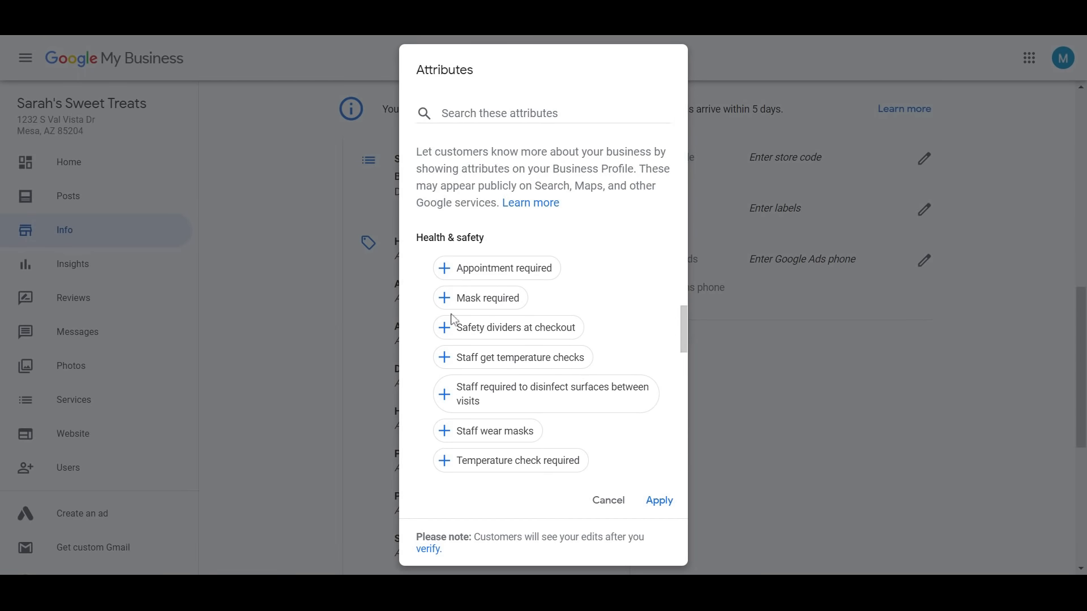
Select Staff wear masks, disinfect surfaces, and VISA, MasterCard and debit card payments
click(502, 433)
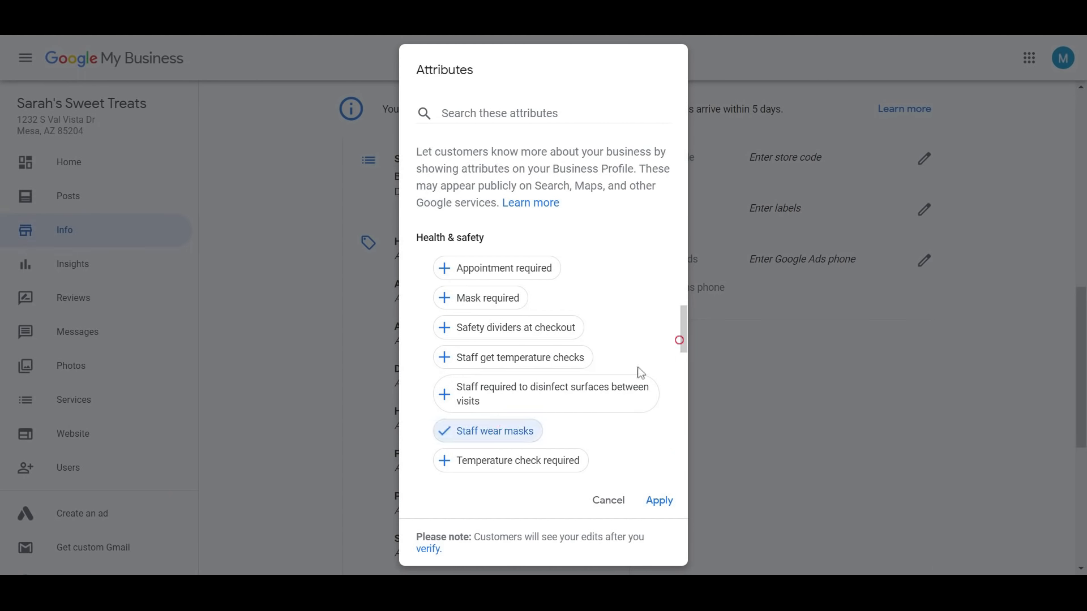
click(580, 406)
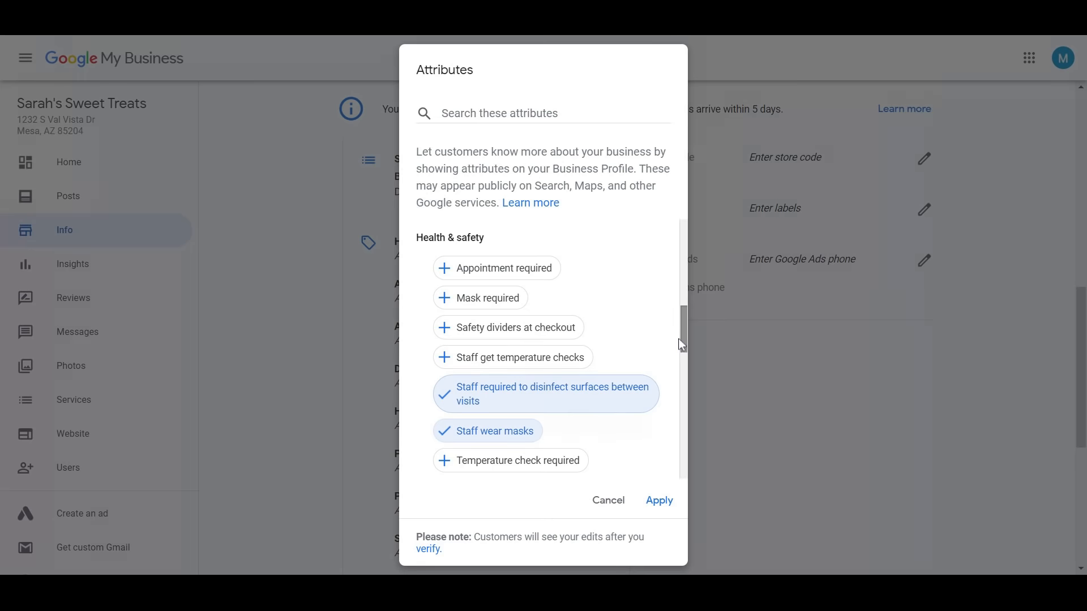
drag(685, 334, 689, 389)
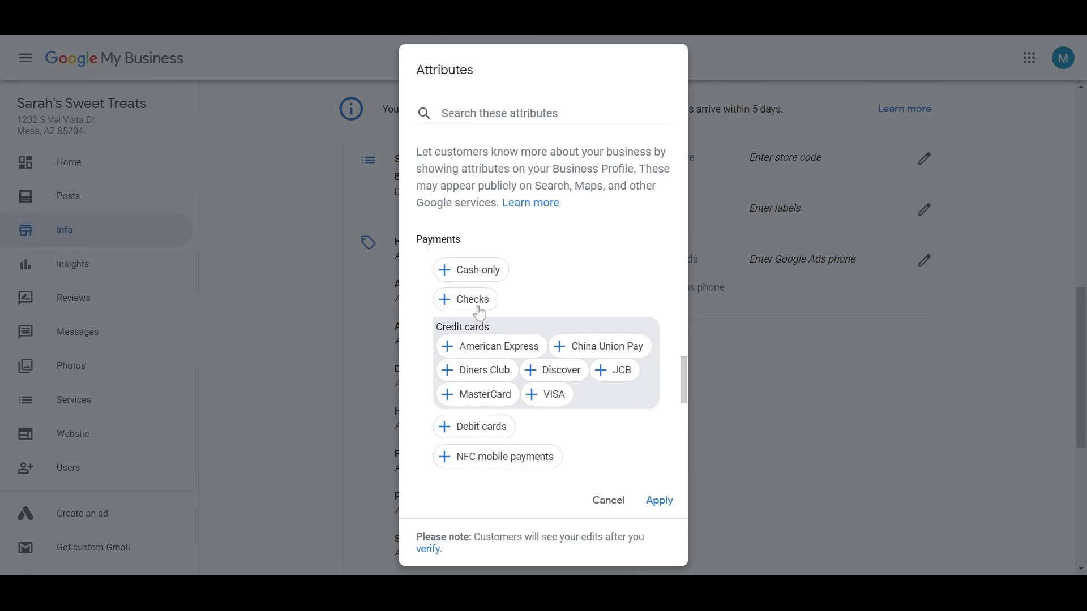
click(535, 396)
click(488, 398)
click(485, 427)
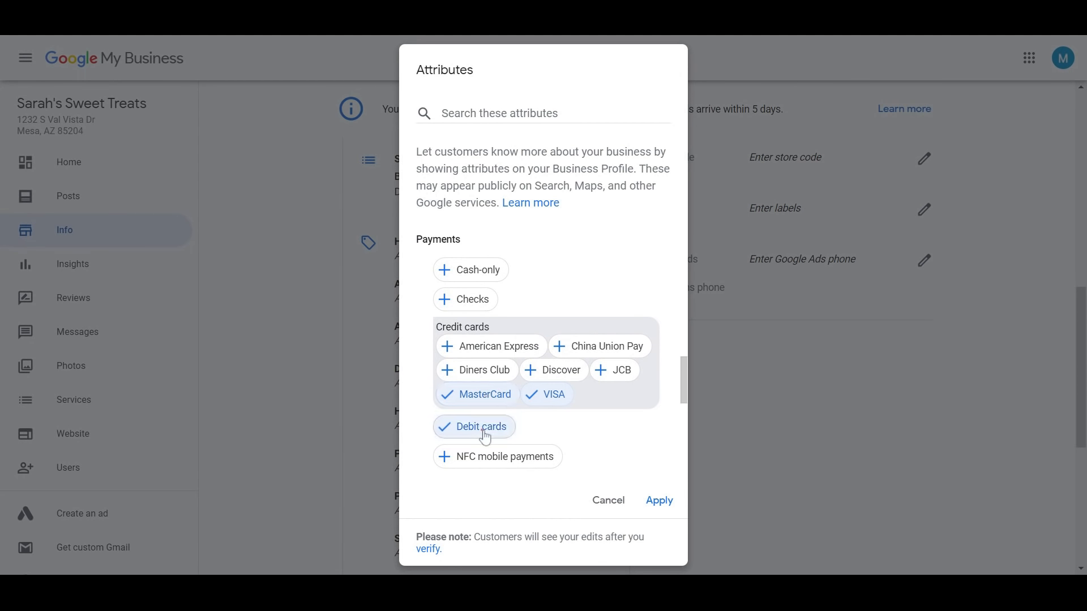
Add curbside pickup, delivery, dine-in and in-store pickup, then apply the attributes
drag(684, 381, 686, 449)
click(489, 258)
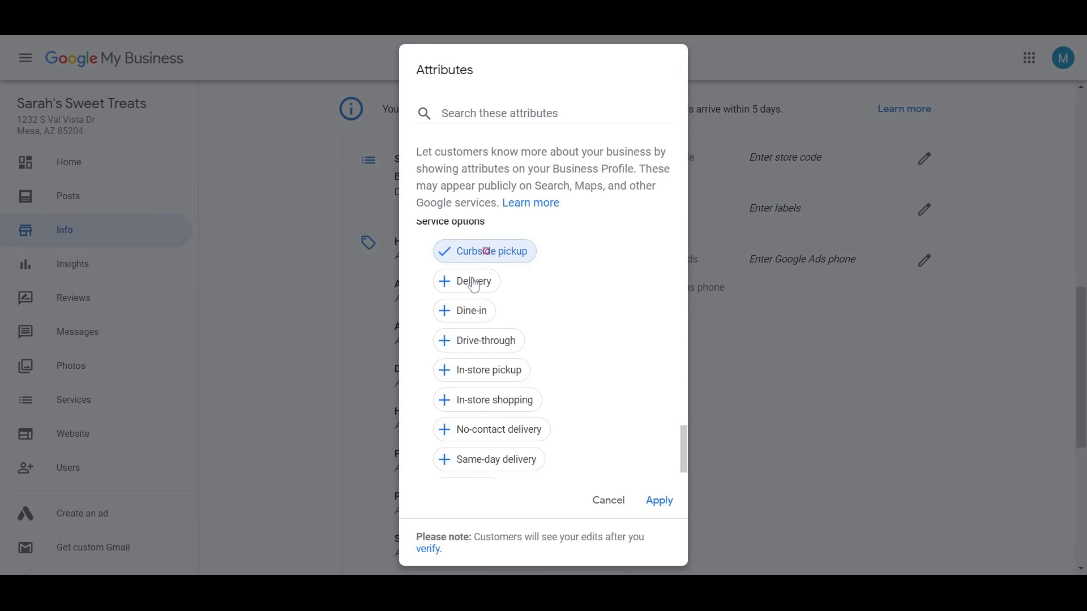
click(473, 284)
click(483, 309)
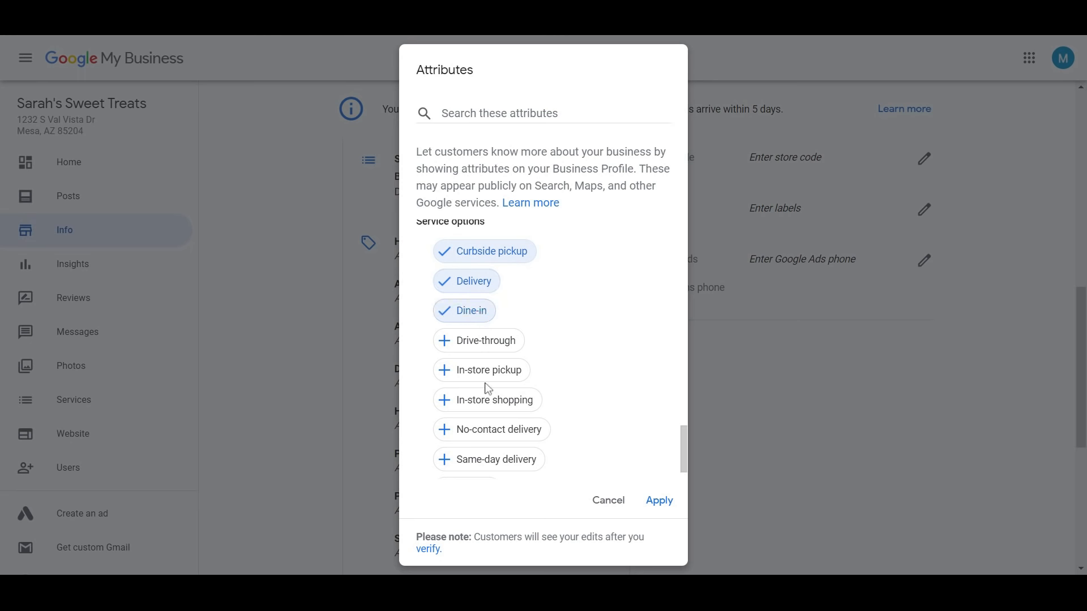
click(498, 370)
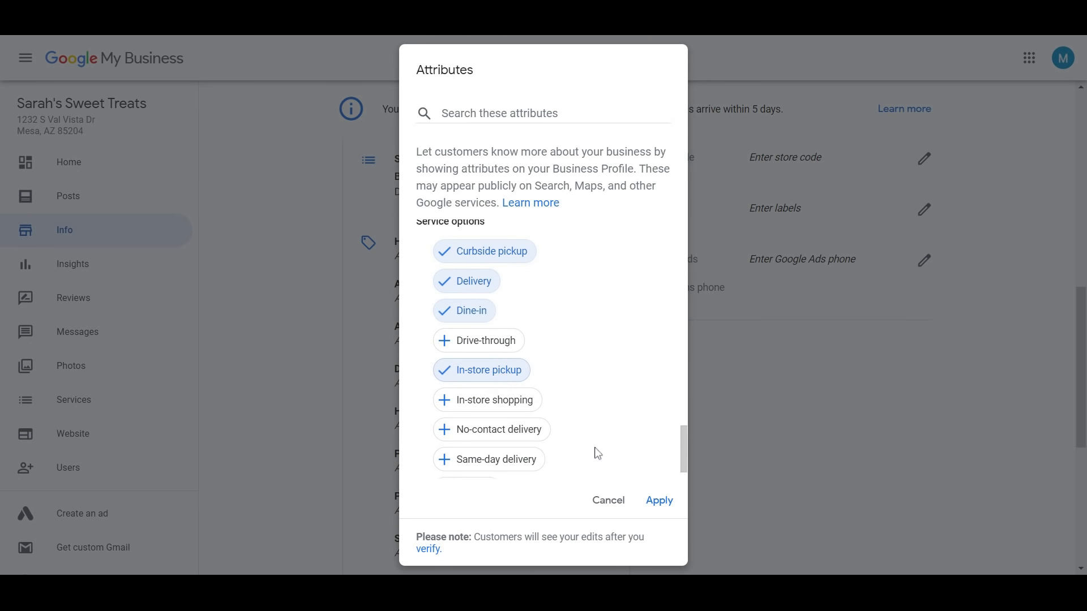
scroll(676, 501, down, 1)
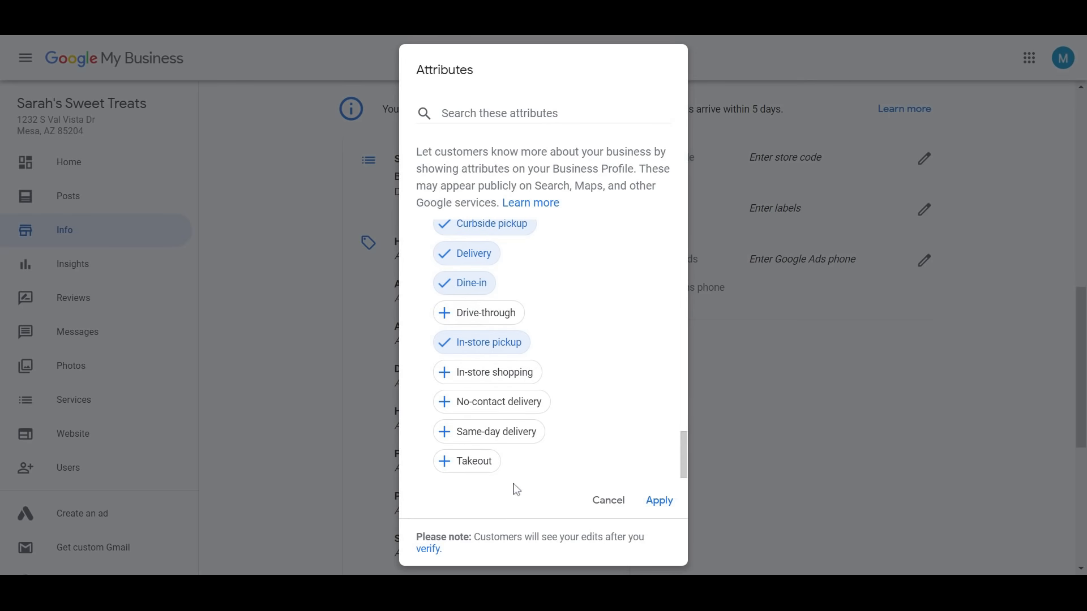
click(663, 502)
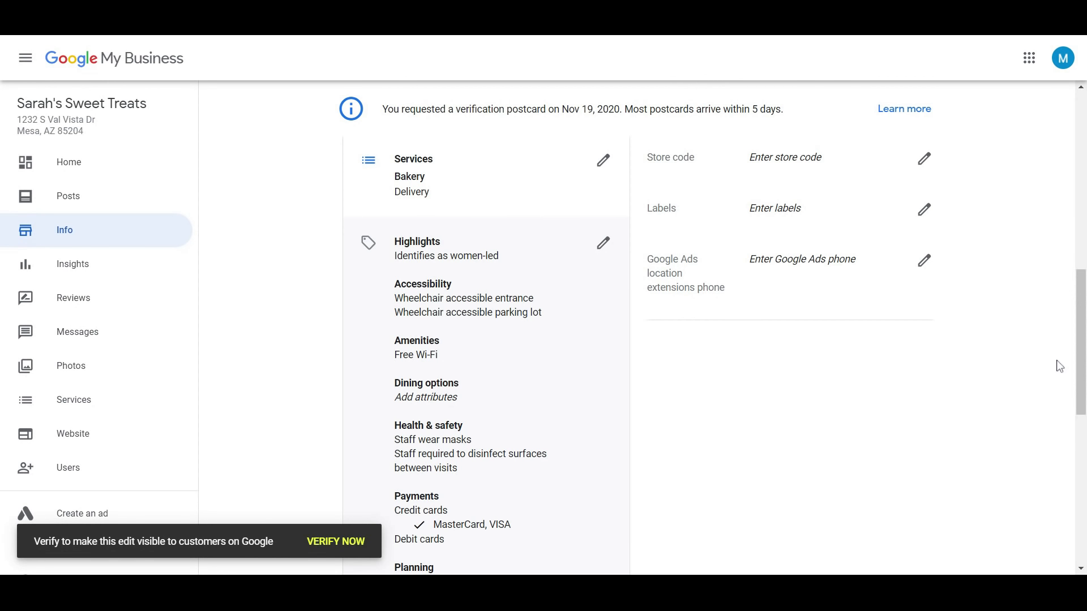
Scroll down the Info page to review the saved service options, then back up
drag(1080, 365, 1083, 514)
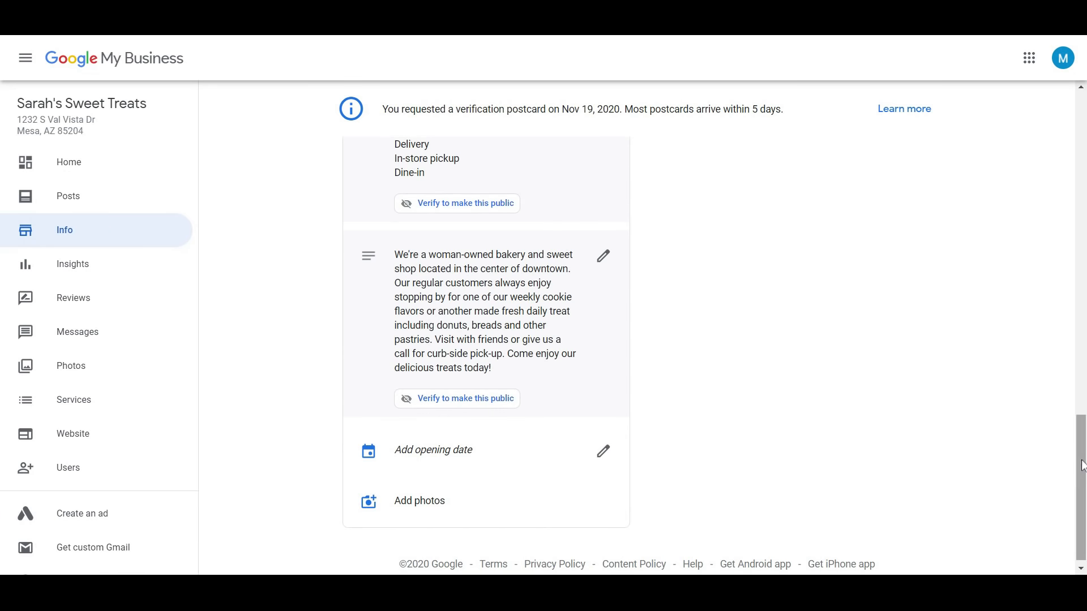
drag(1081, 460, 1084, 129)
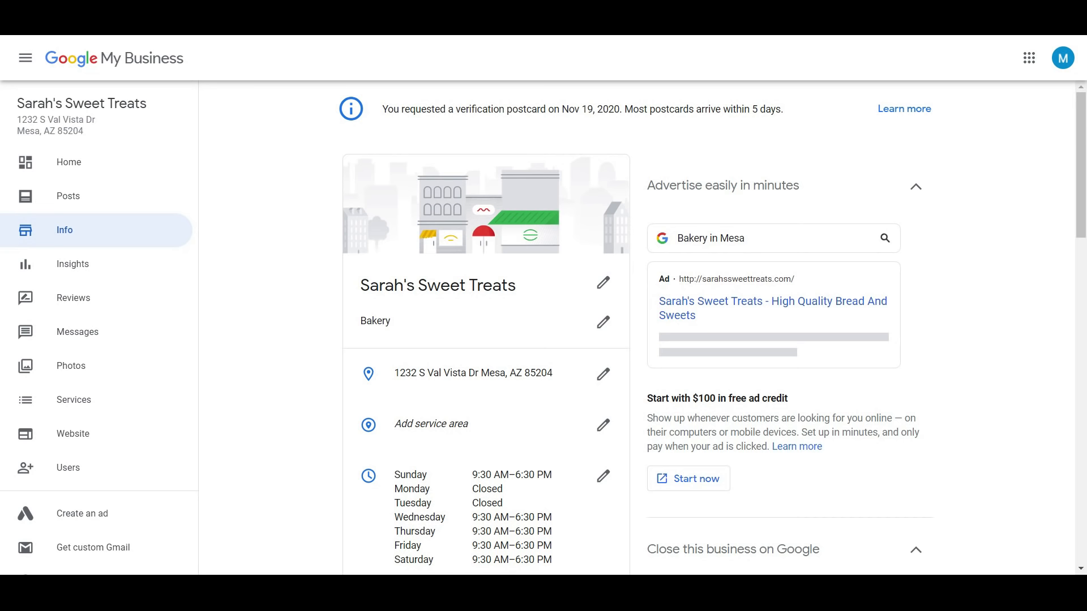
Collapse the Advertise easily in minutes and Close this business on Google sections
click(917, 187)
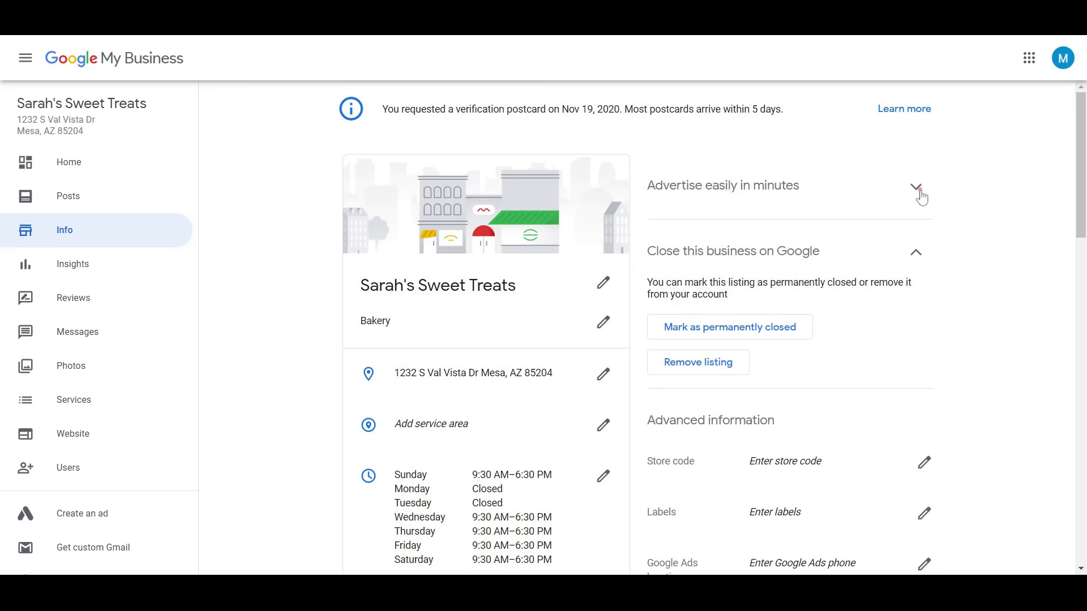
click(919, 258)
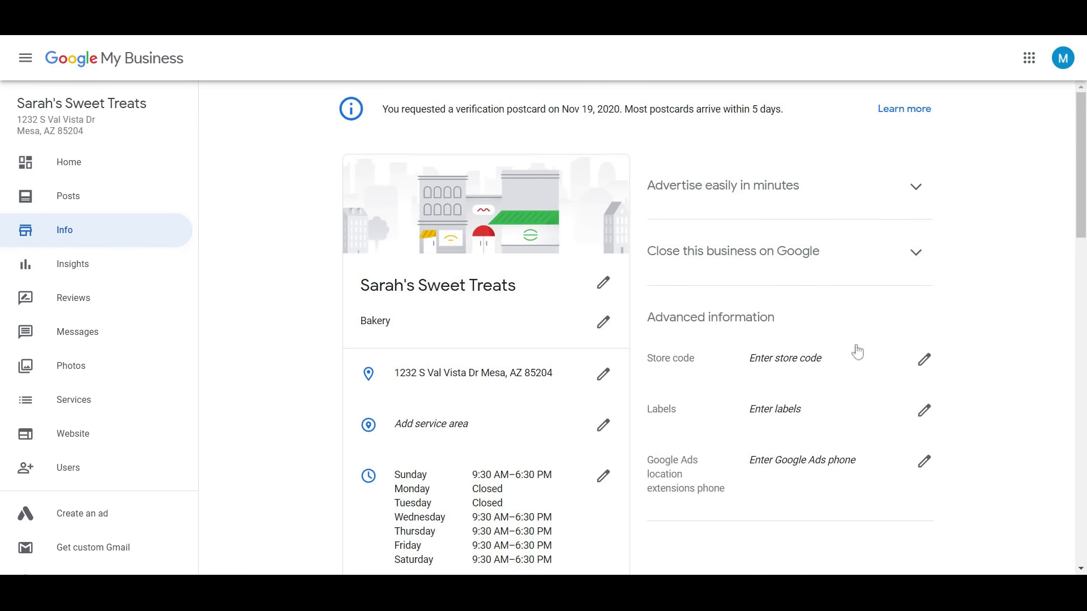
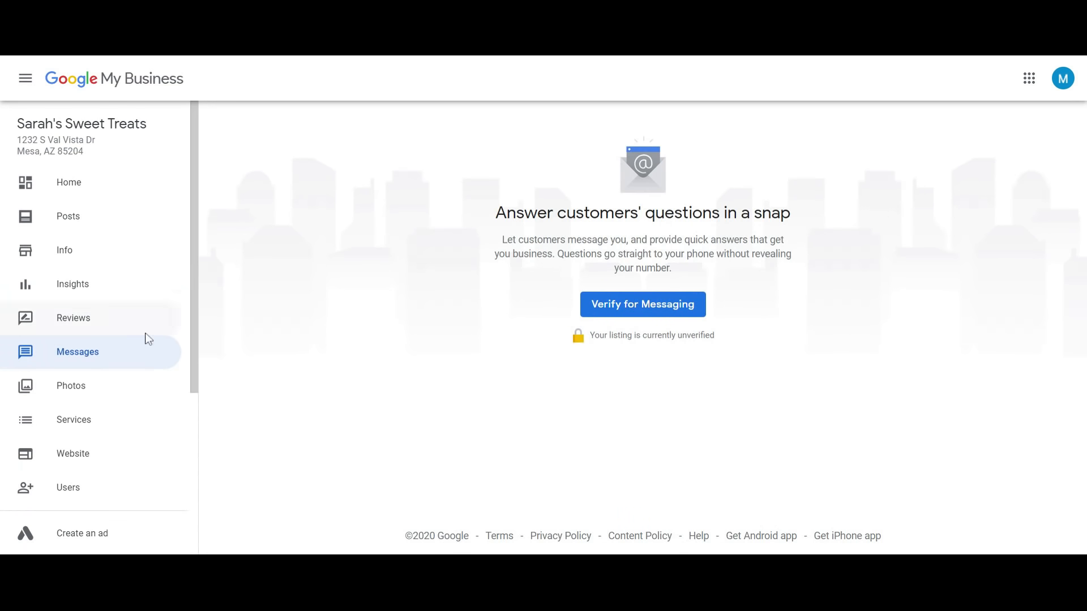
Check the Reviews page, then open the Photos page with its Logo, Cover, Video and Exterior categories
click(146, 303)
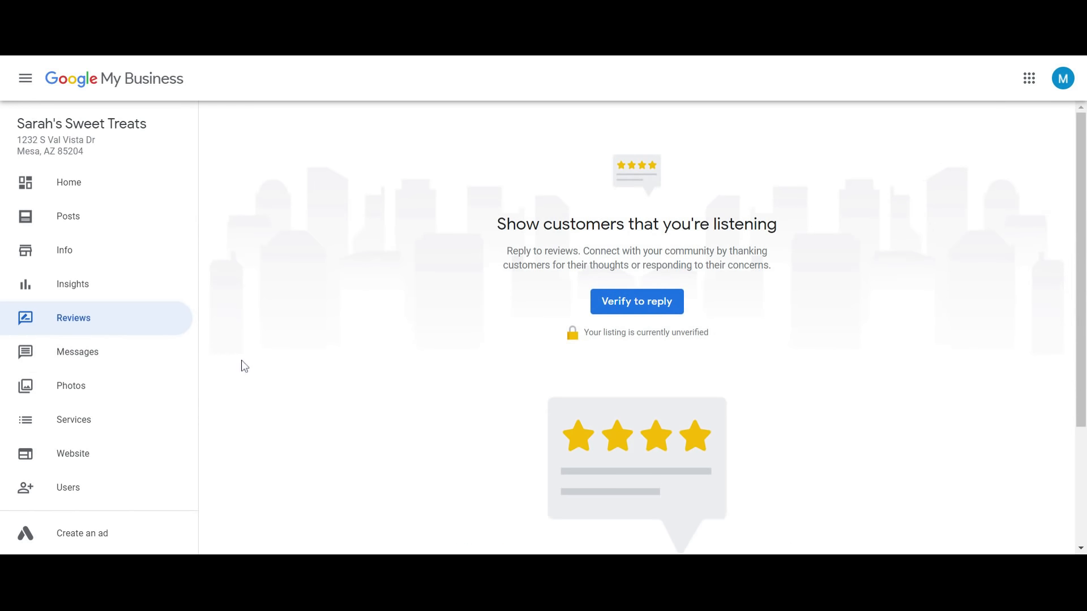
click(145, 347)
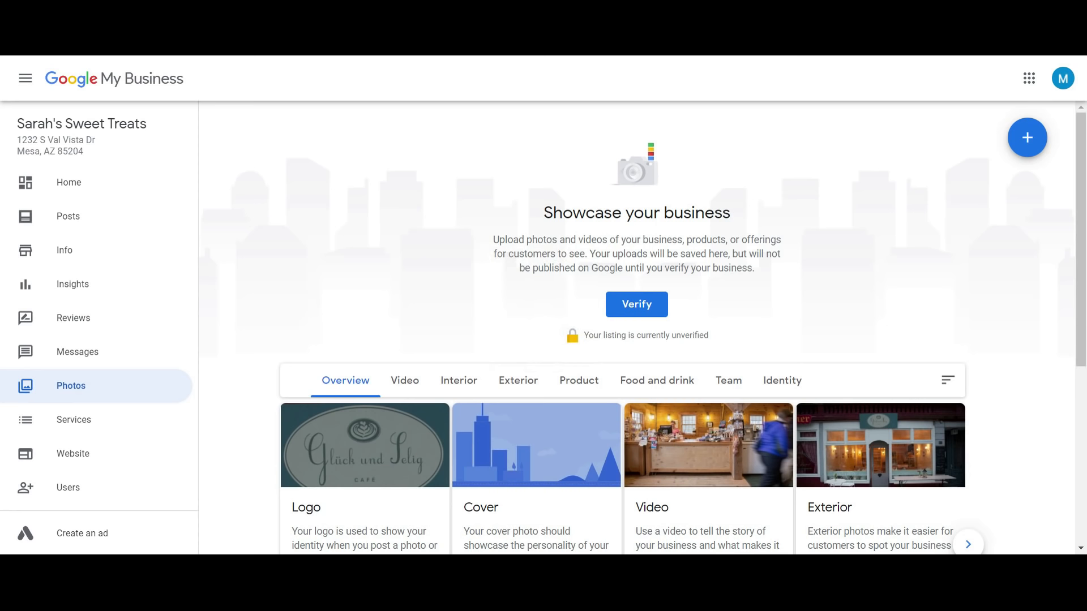
drag(1080, 212, 1081, 395)
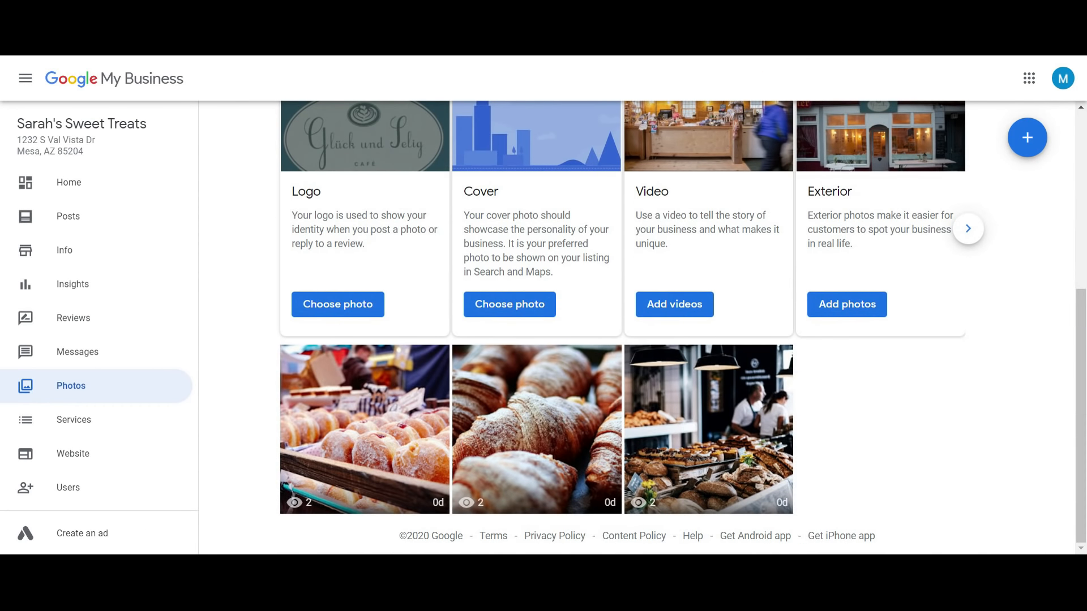
drag(1083, 353, 1082, 256)
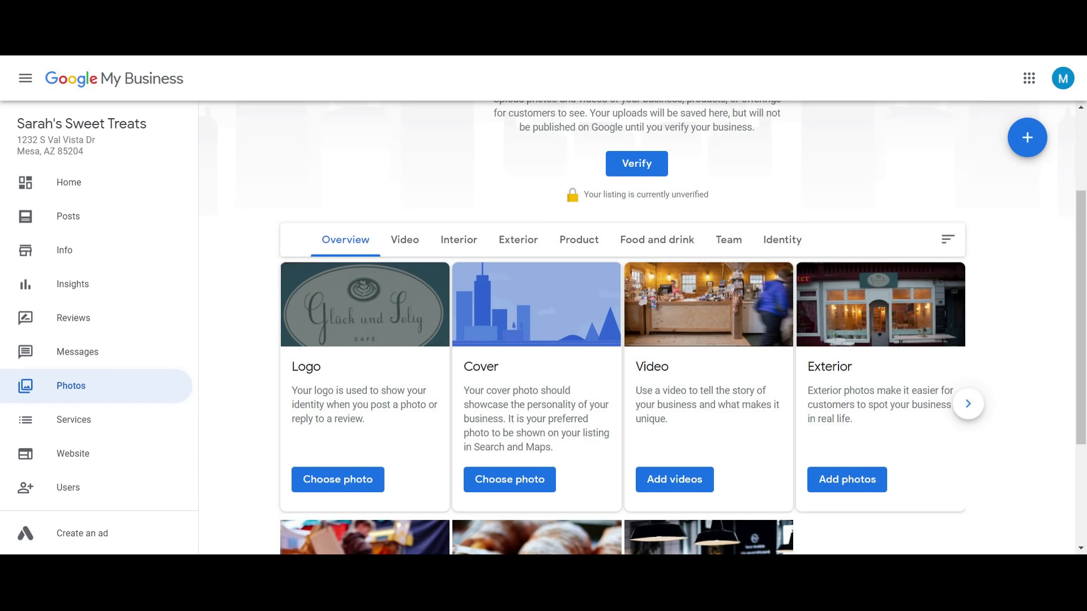
drag(1078, 263, 1083, 355)
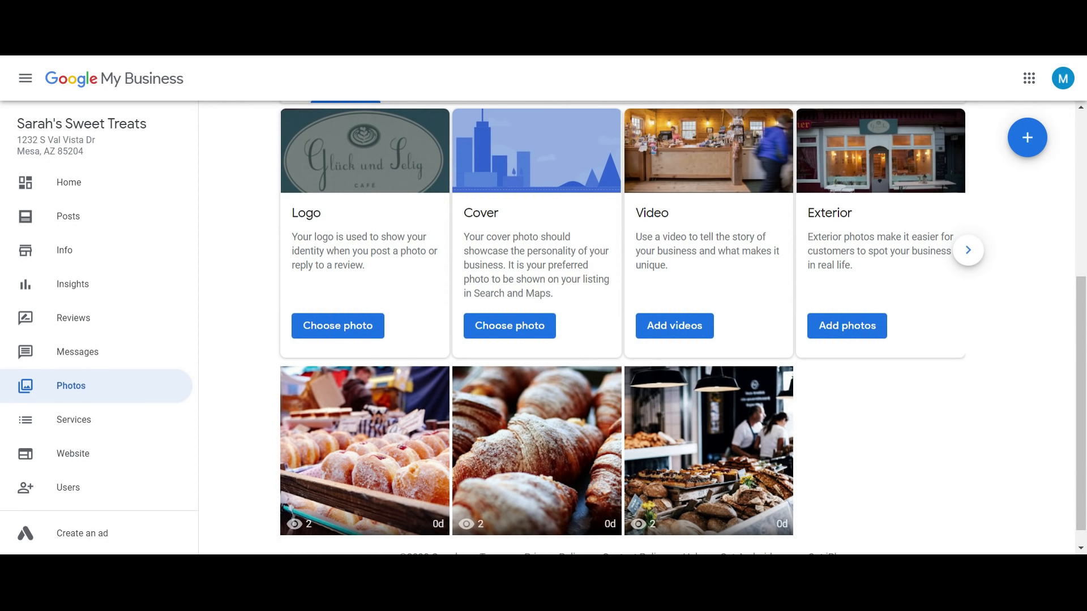
drag(1082, 376, 1082, 387)
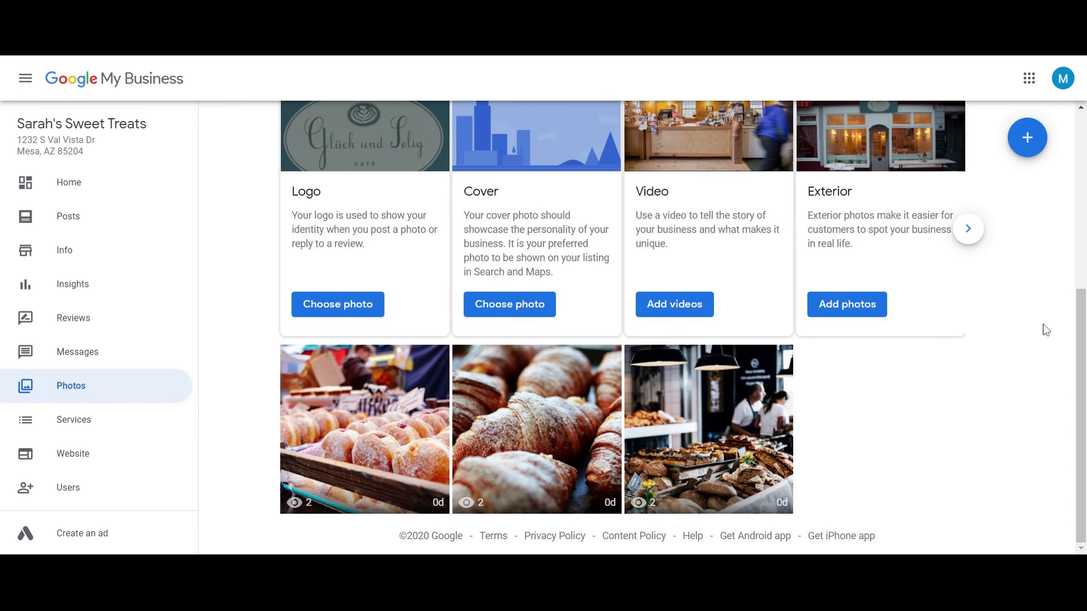
drag(1078, 315, 1083, 255)
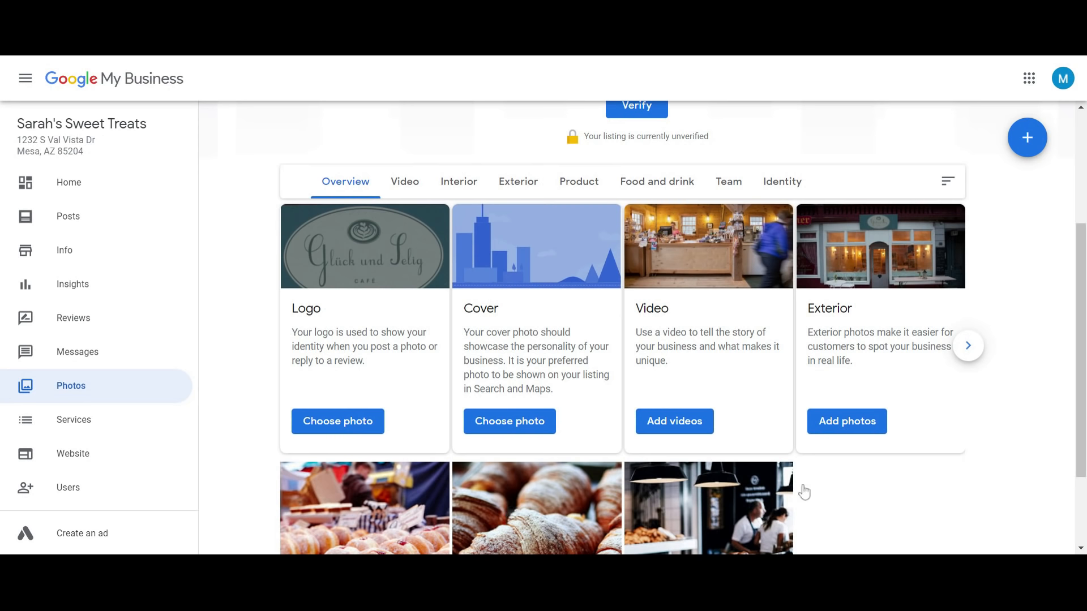
click(1079, 560)
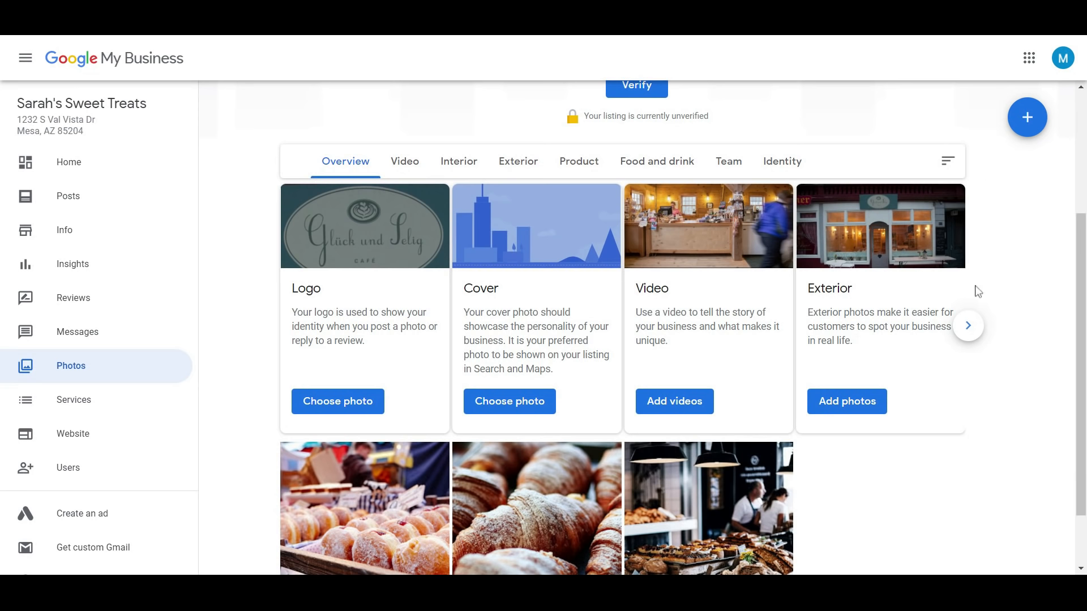
Page through more photo categories such as Product, then view Services under the Bakery category
click(968, 326)
click(967, 327)
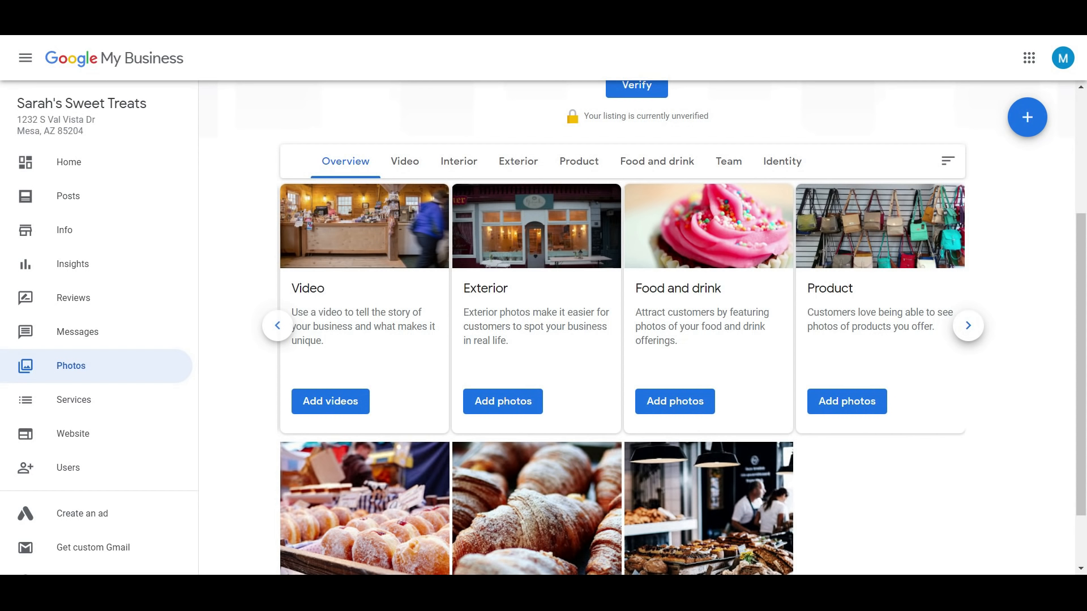
click(142, 393)
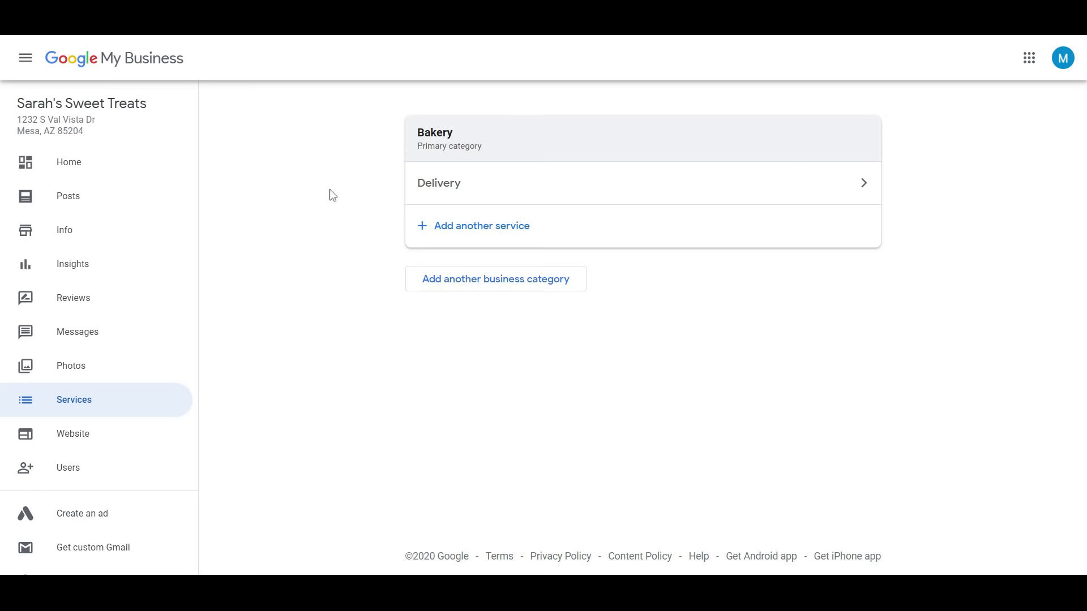
Add a Flooring contractor category offering Install flooring, Install tile work and Repair flooring, and save
click(487, 225)
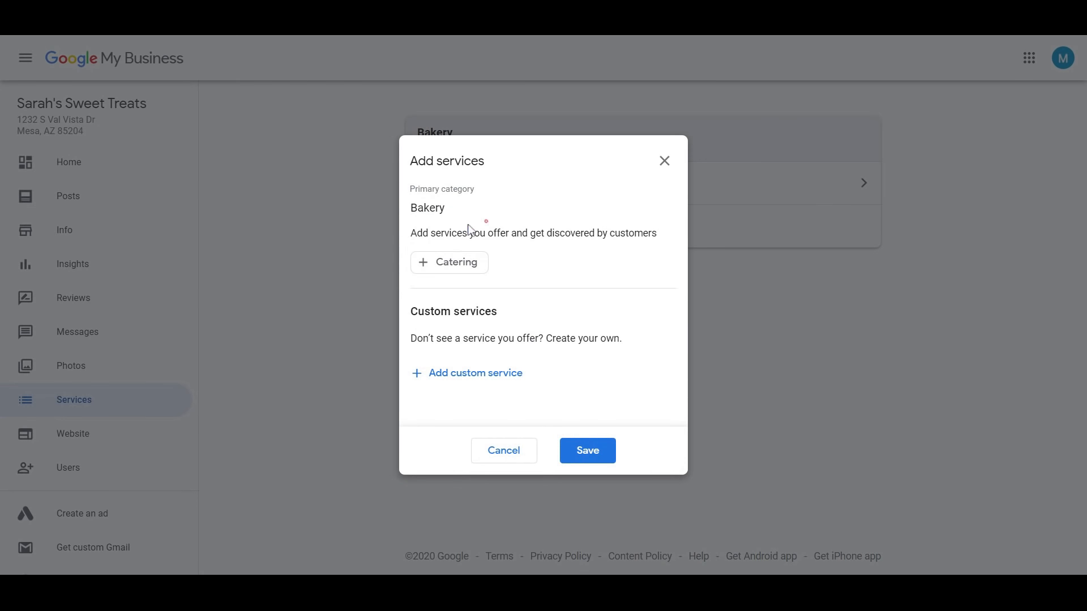
click(665, 162)
click(538, 287)
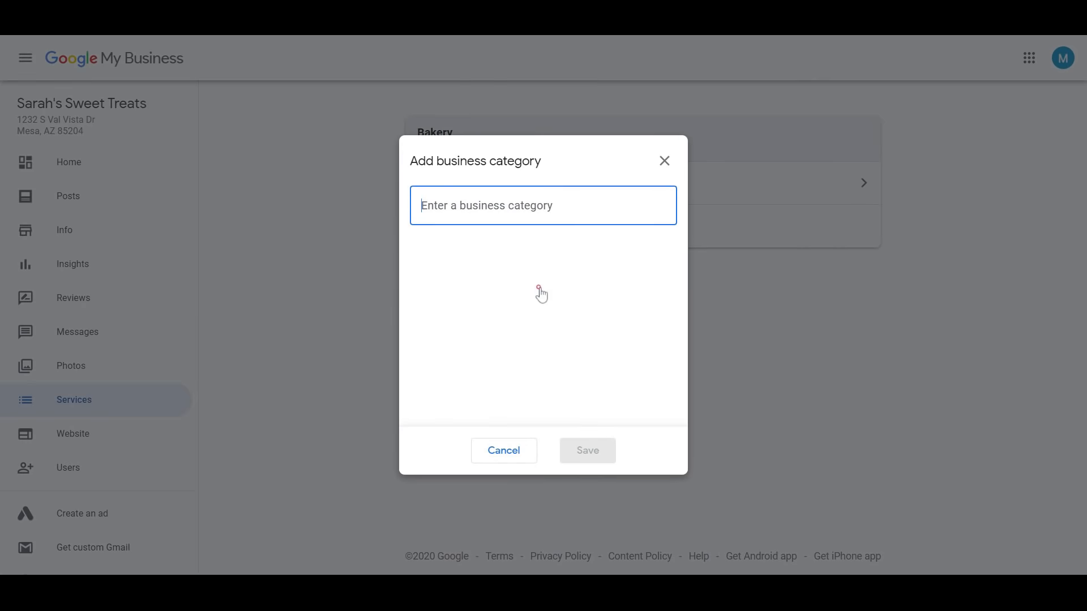
text(Floor)
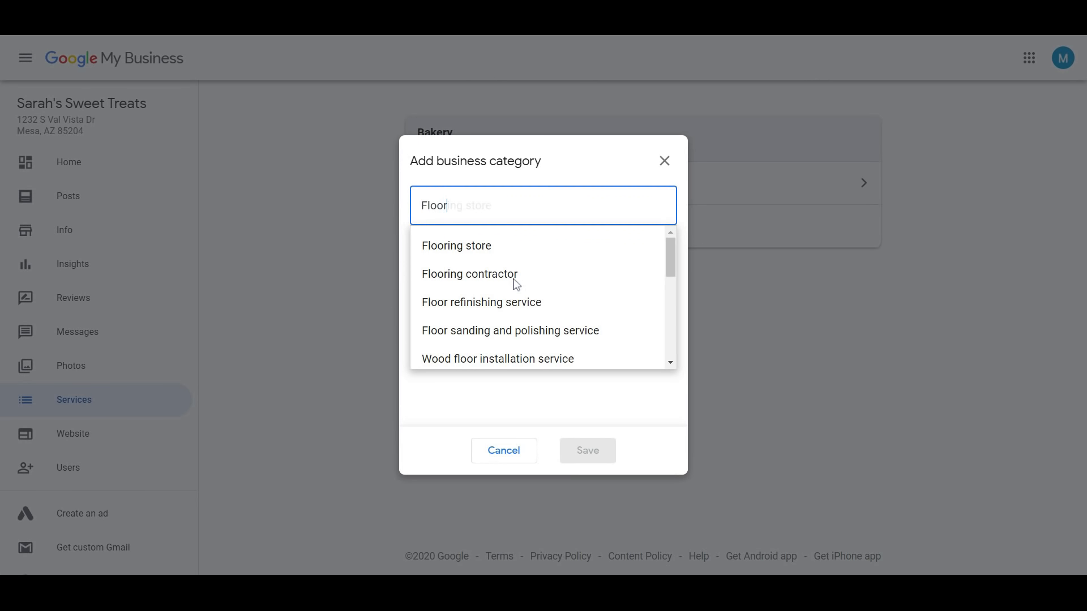
click(516, 278)
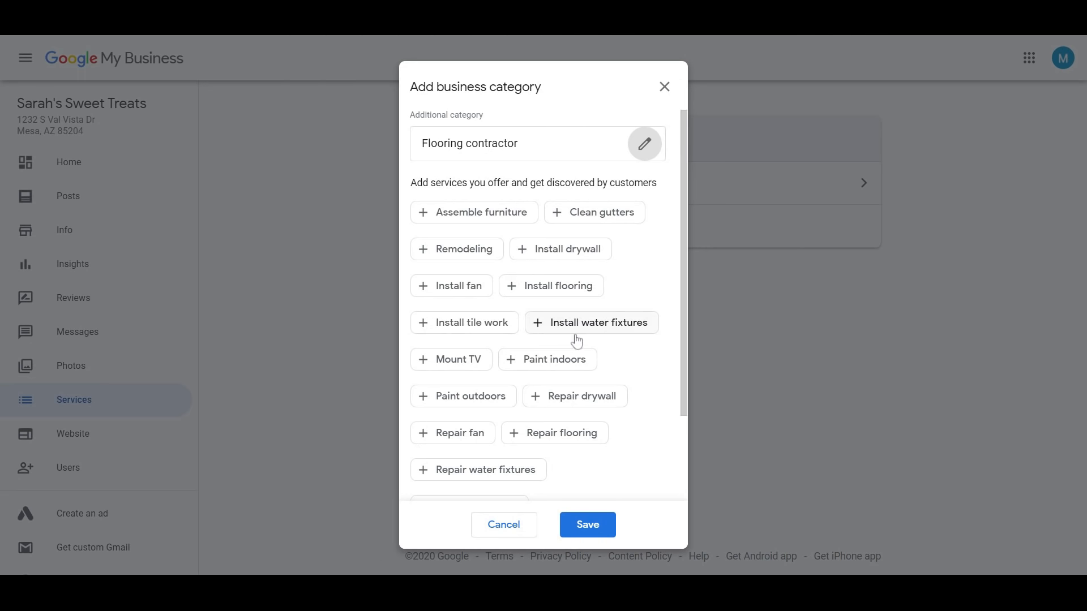
click(576, 292)
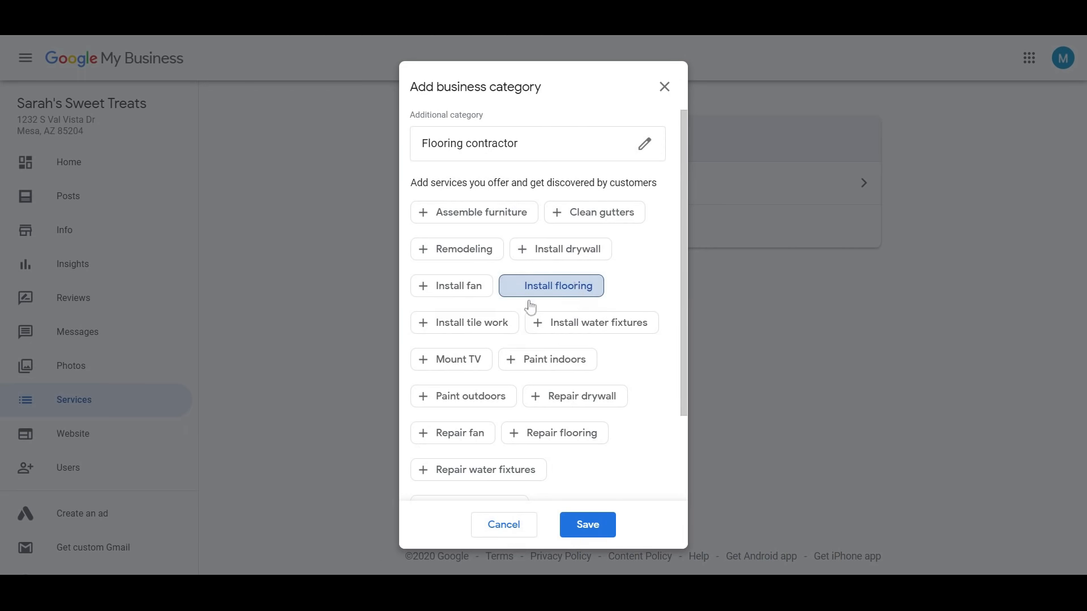
click(487, 324)
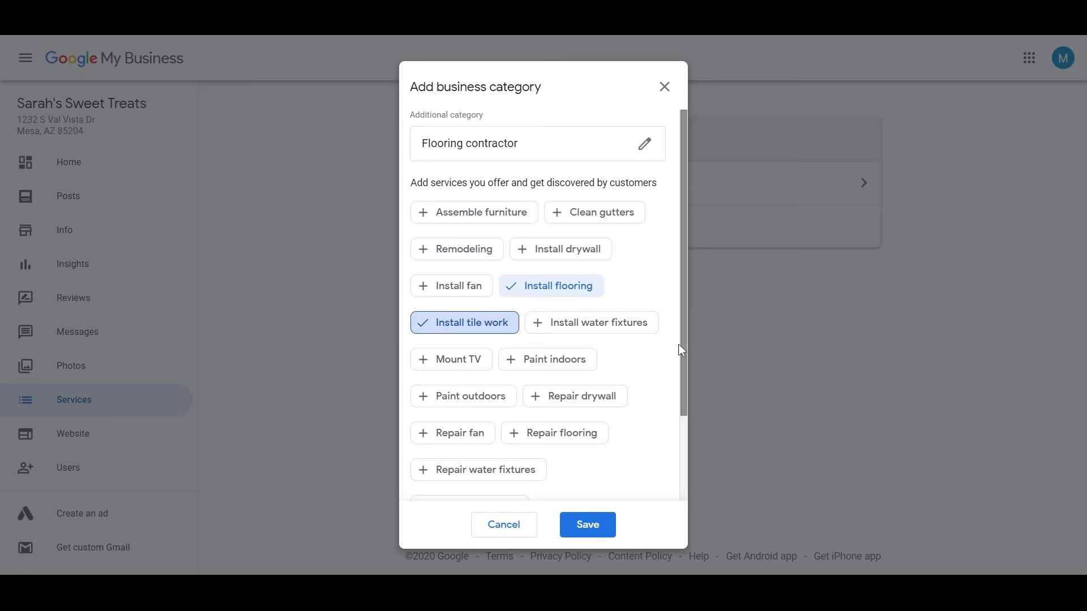
click(583, 434)
click(586, 523)
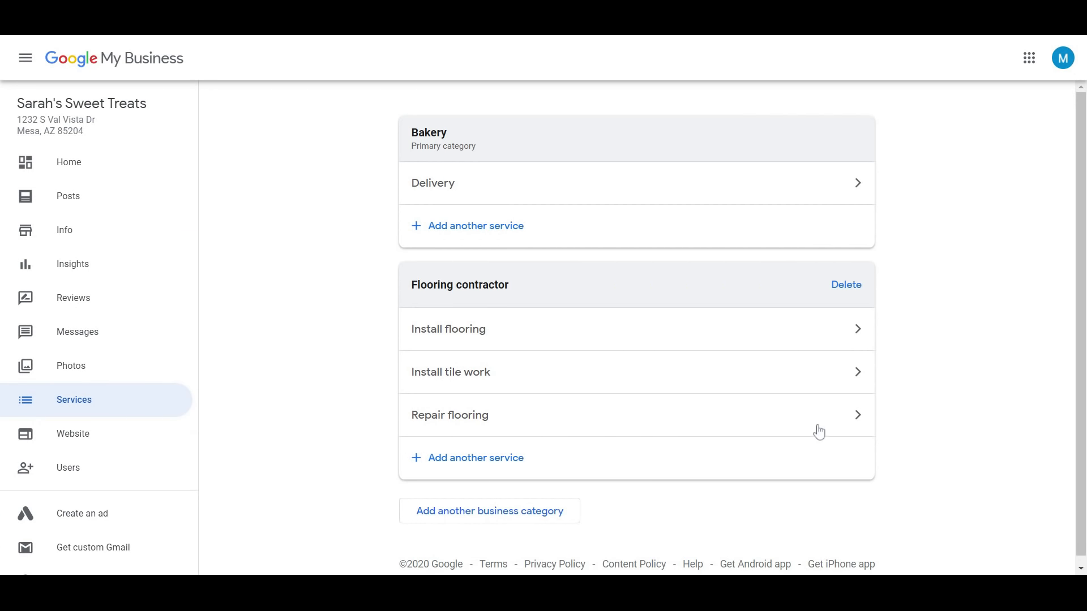
Delete the Flooring contractor category so only Bakery remains, then go to Insights
click(848, 285)
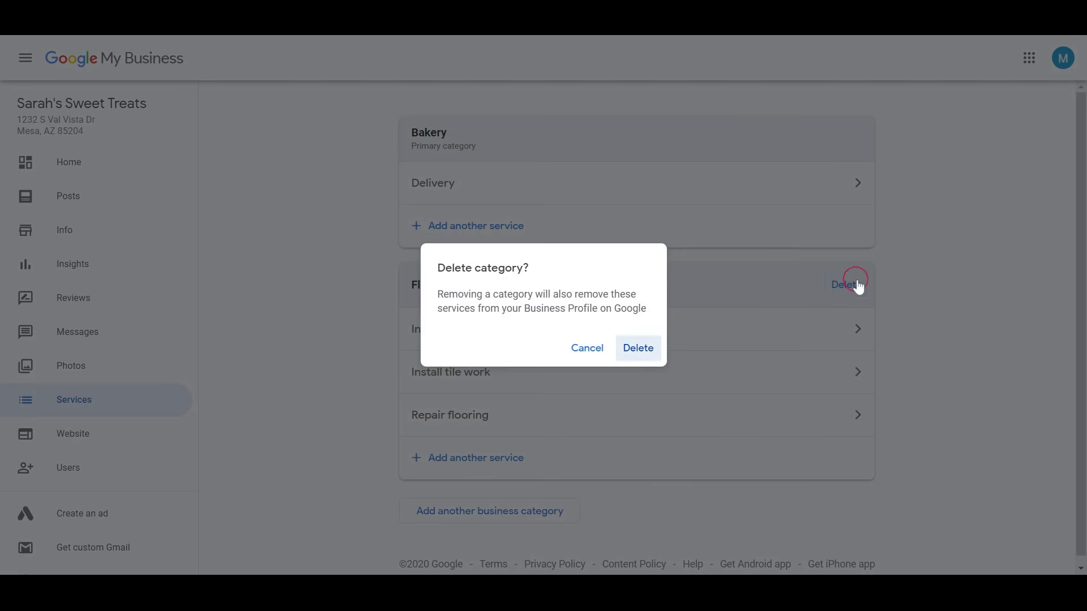
click(657, 339)
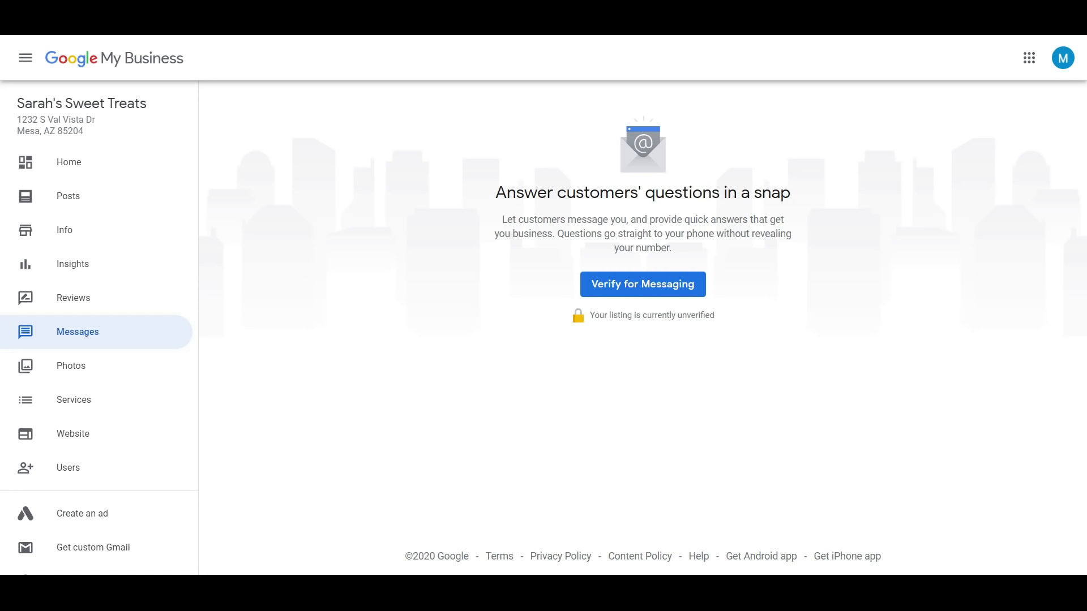
click(154, 264)
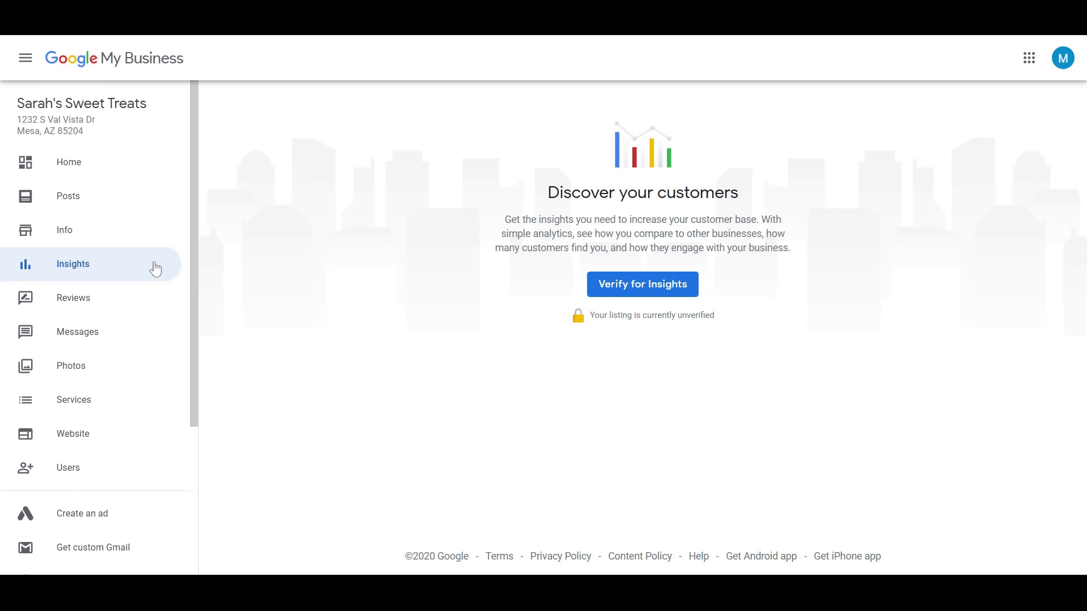